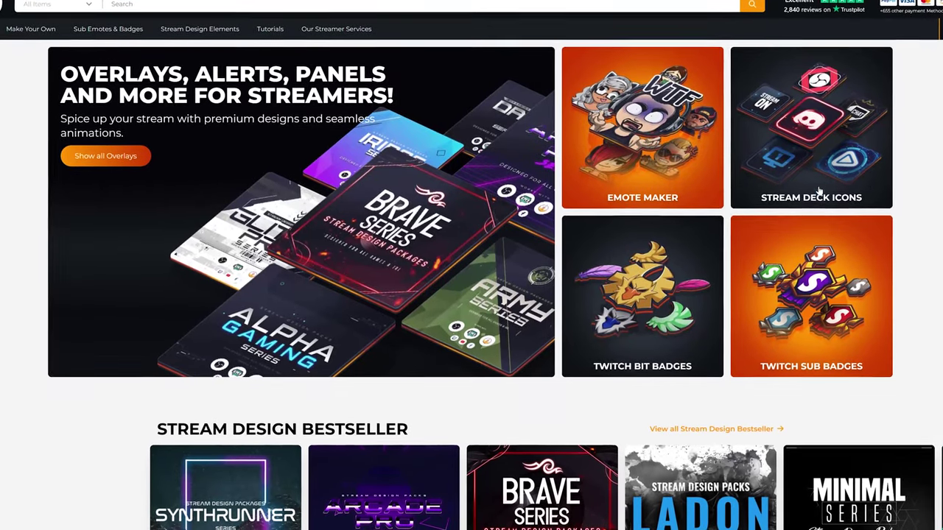
Browse the Stream Deck Icons designs and the Stream Overlays packages in the store.
click(761, 89)
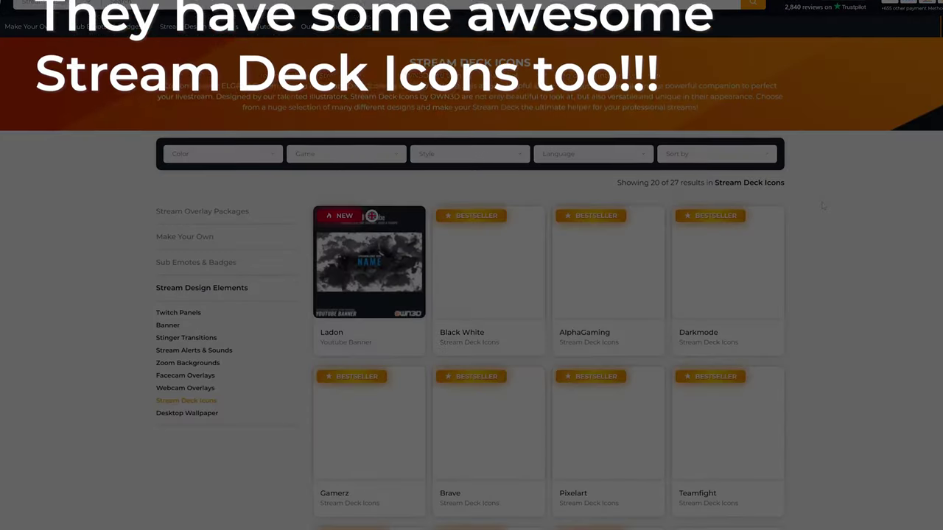
scroll(823, 206, down, 3)
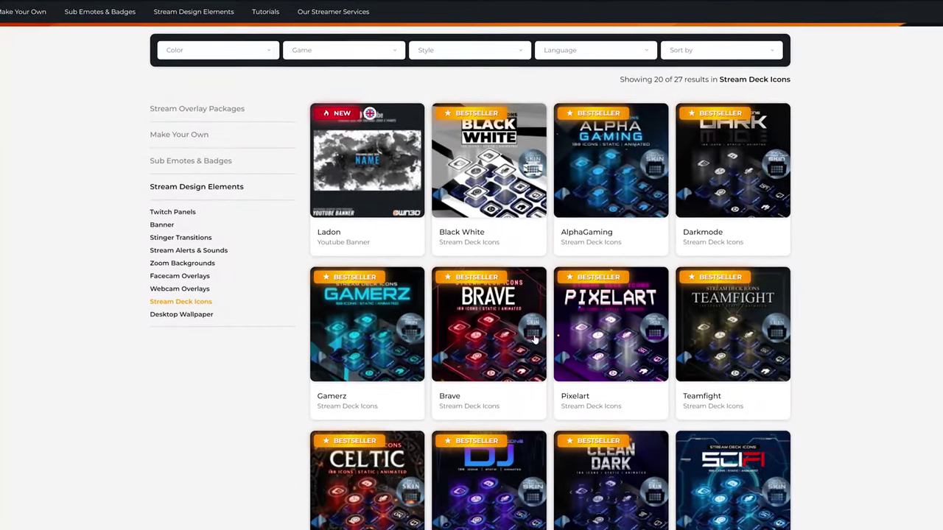
scroll(712, 339, down, 5)
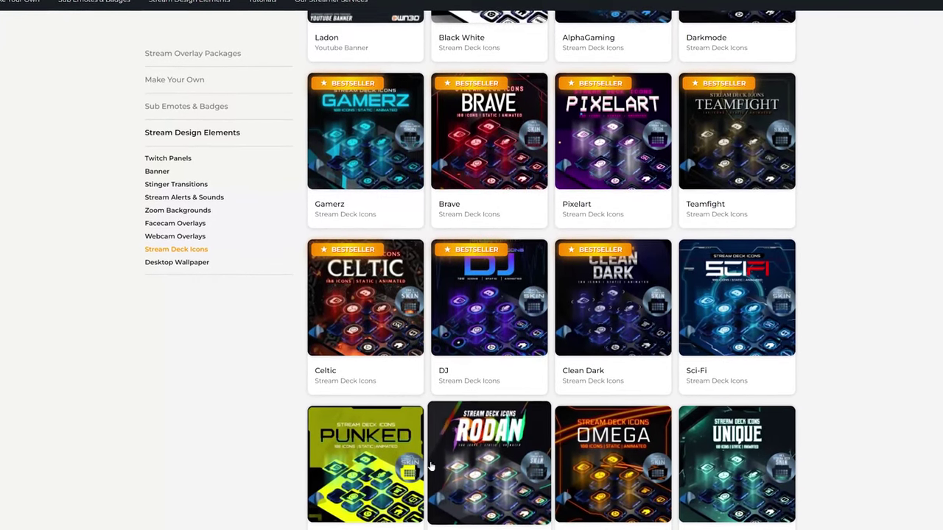
scroll(336, 434, down, 3)
scroll(335, 434, down, 2)
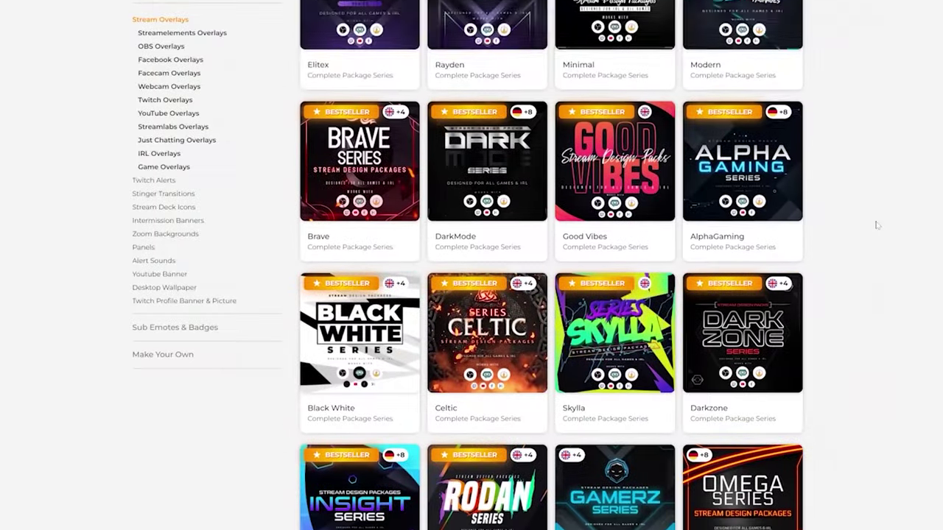
scroll(876, 225, down, 10)
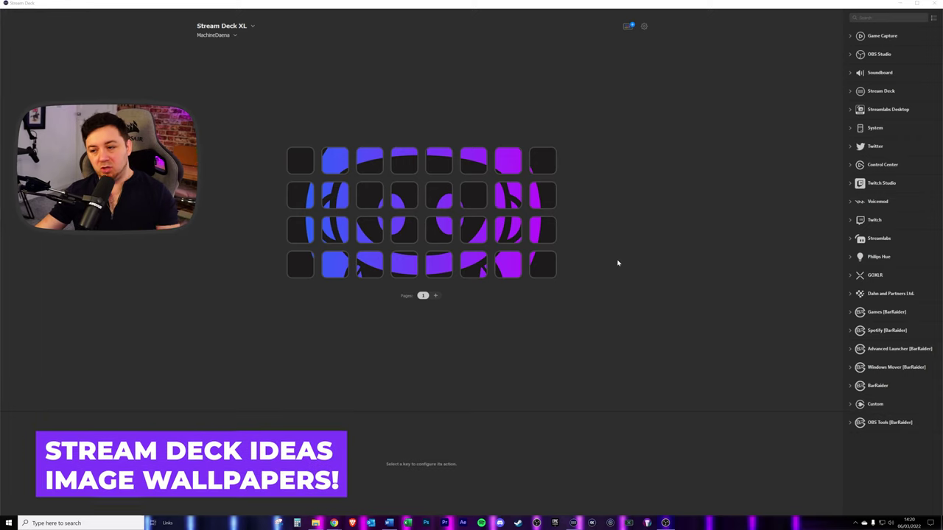
In the Stream Deck software, inspect the hotkey actions behind the wallpaper image keys in the upper rows of the key grid.
click(516, 258)
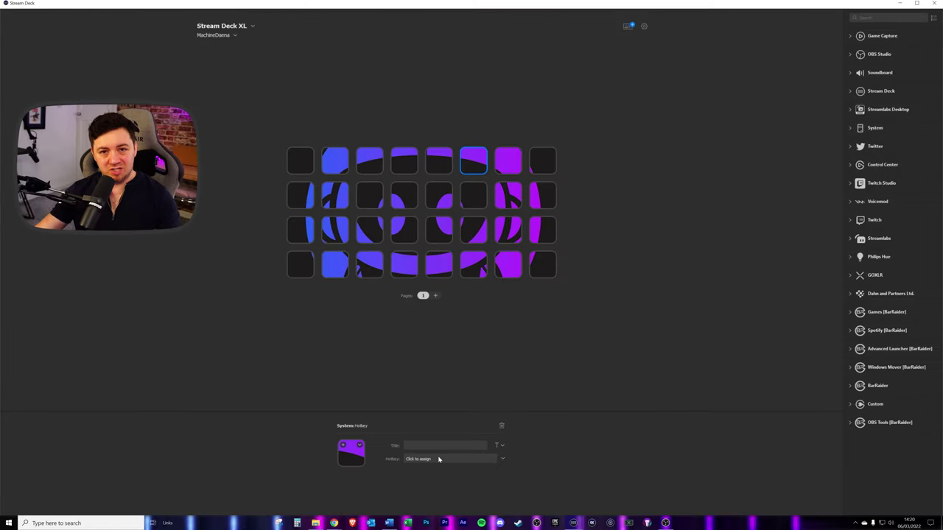
click(545, 163)
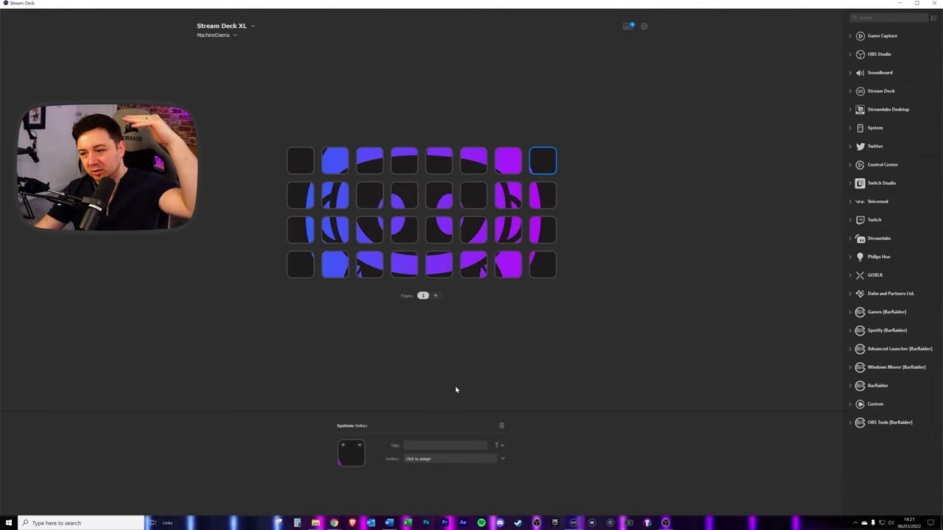
click(472, 197)
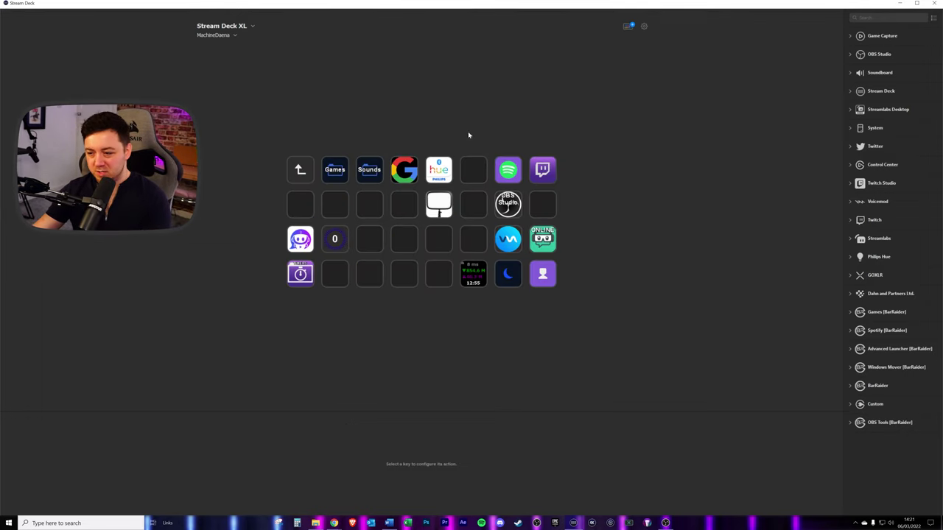
Open the Games folder from the key grid.
click(343, 174)
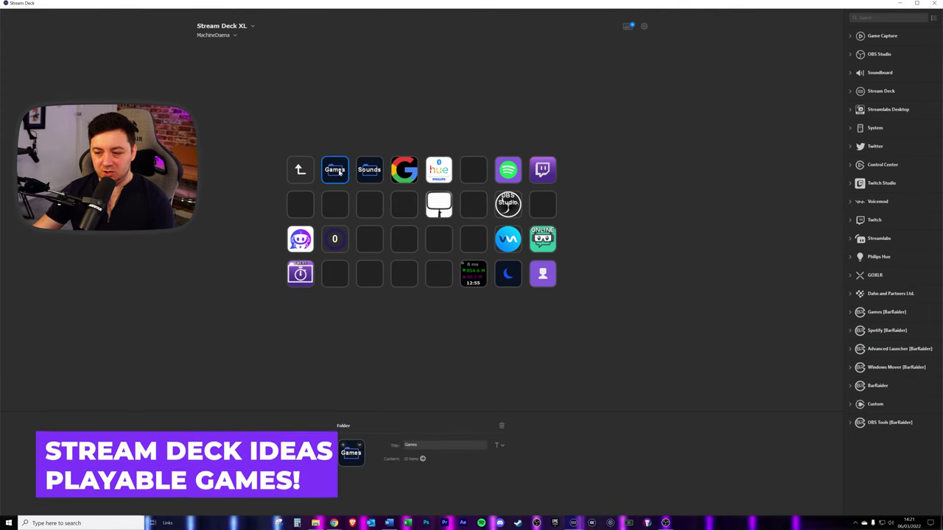
double_click(335, 170)
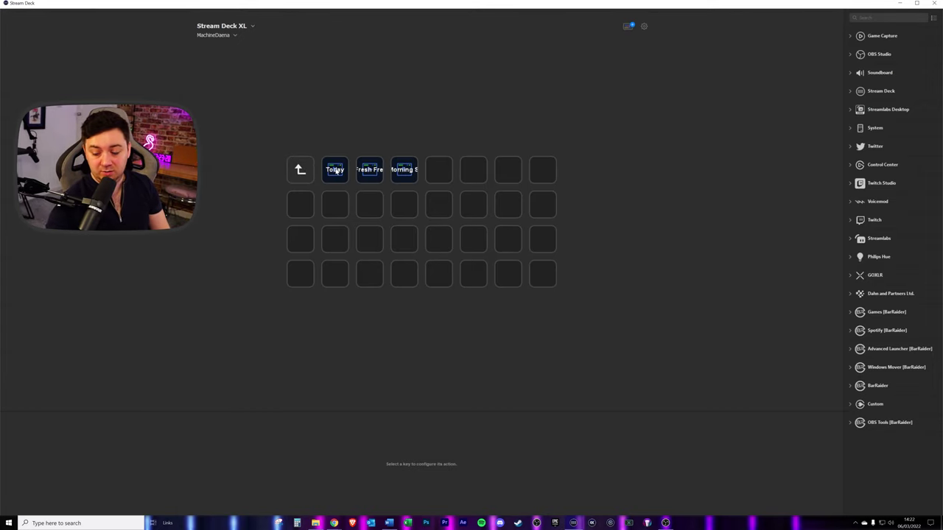
Inspect the Today sound key's Play Audio settings, and open the Business Meme Uplifting folder one level up.
click(331, 169)
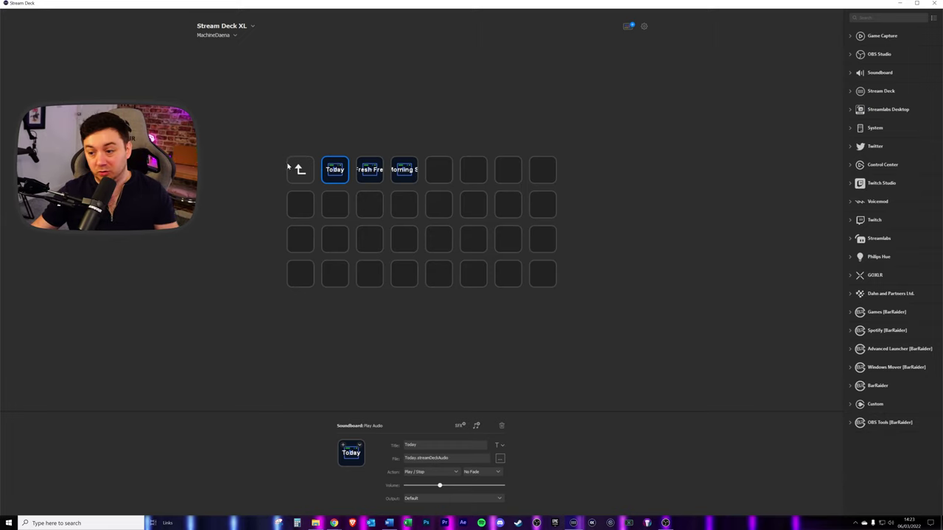
click(289, 168)
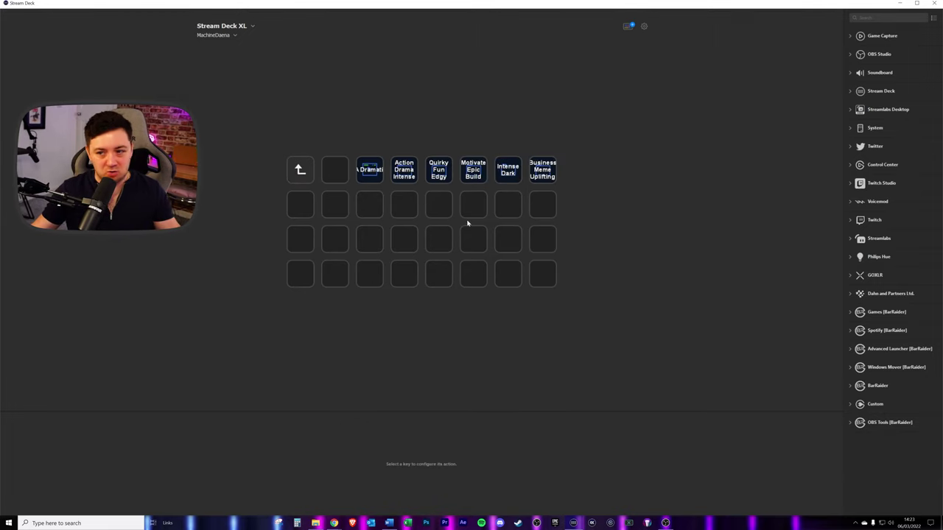
double_click(543, 177)
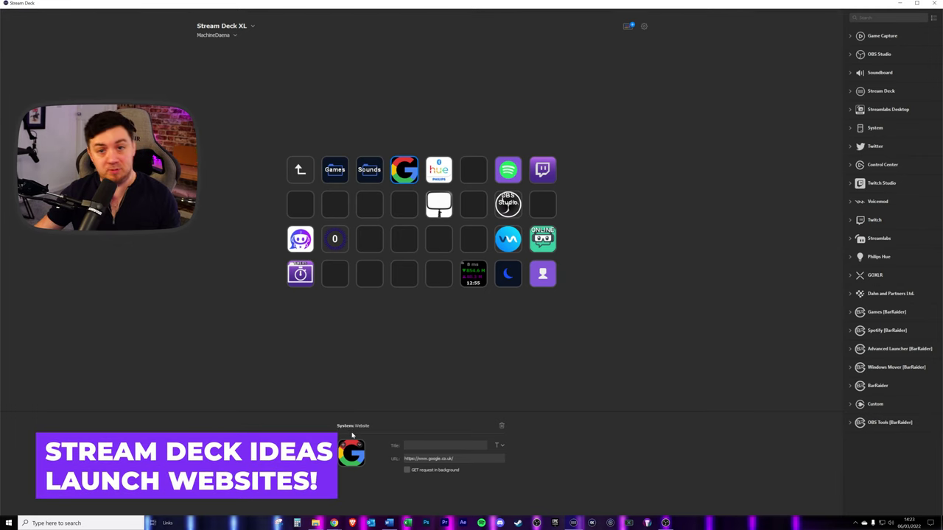
Review the Google website key's URL, close the Google page it launches, and expand the System actions.
triple_click(442, 459)
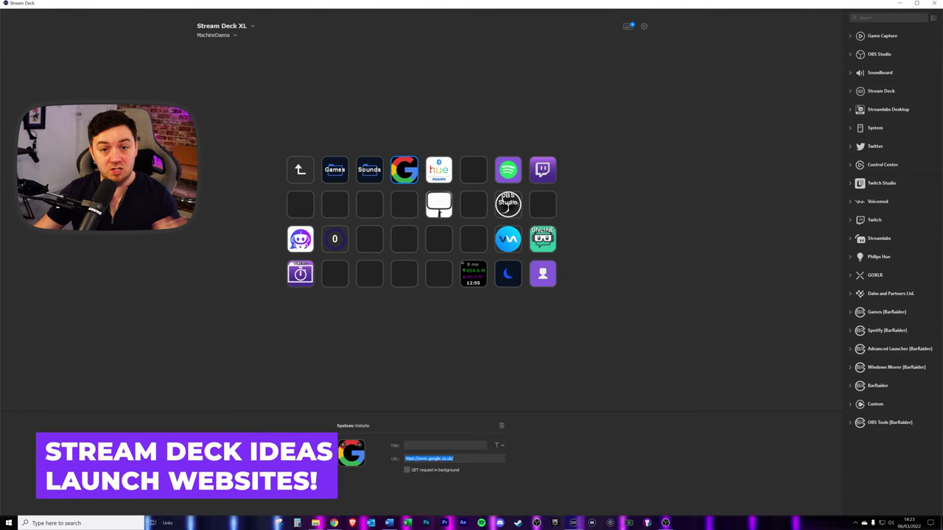
click(470, 377)
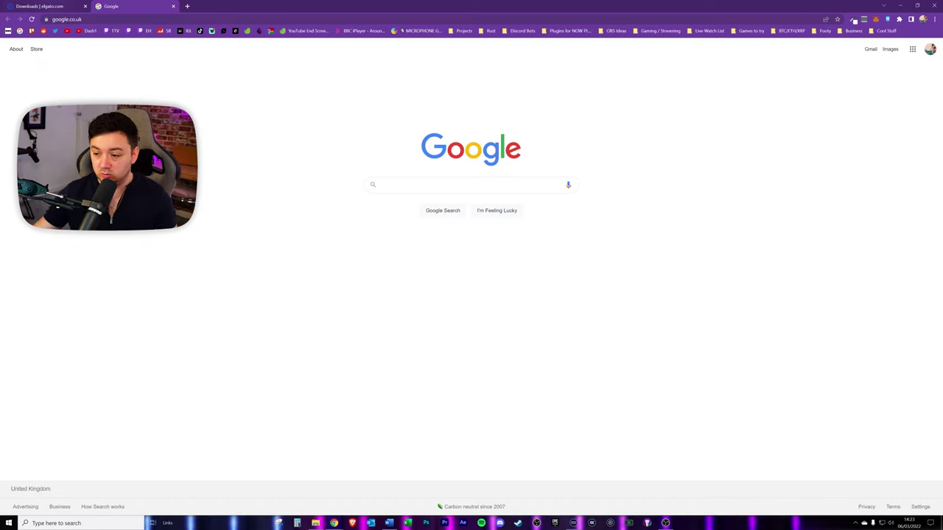
click(174, 6)
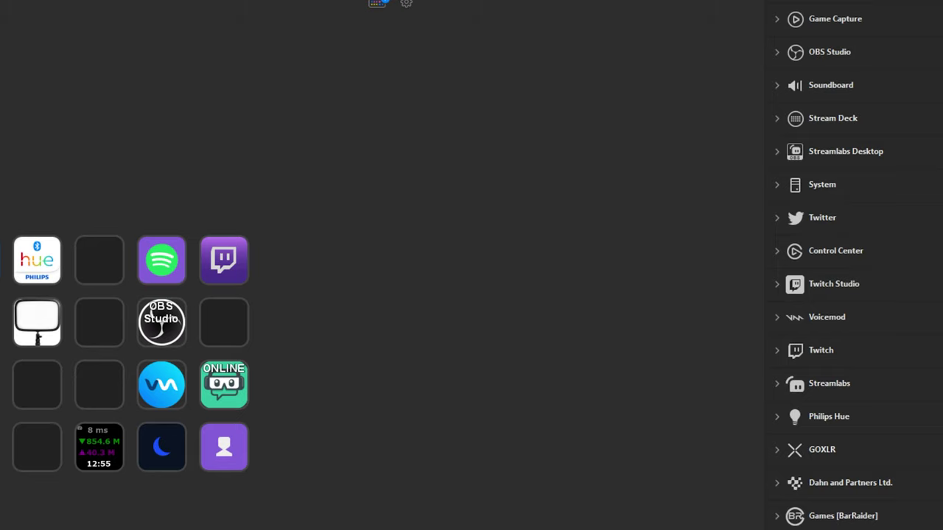
click(825, 184)
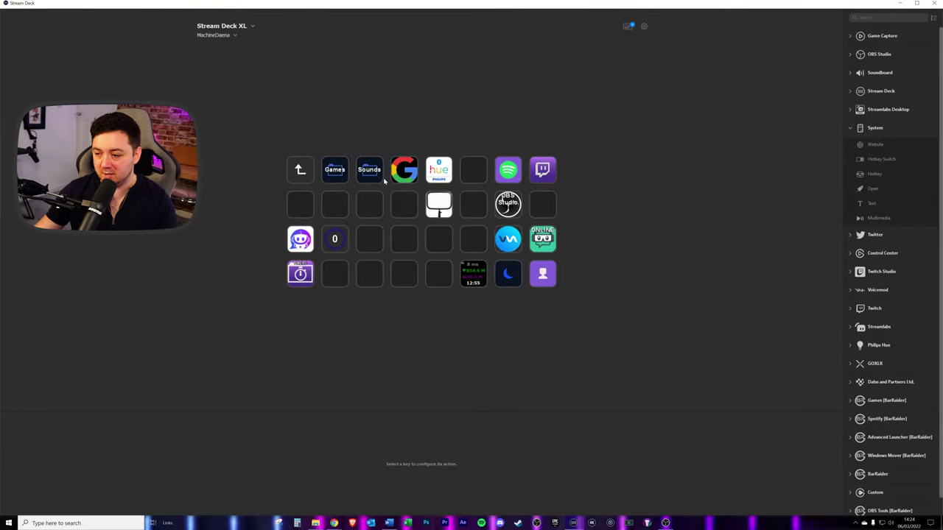
Review the YouTube Ticker key's channel URL and close the YouTube channel page it launches.
click(300, 240)
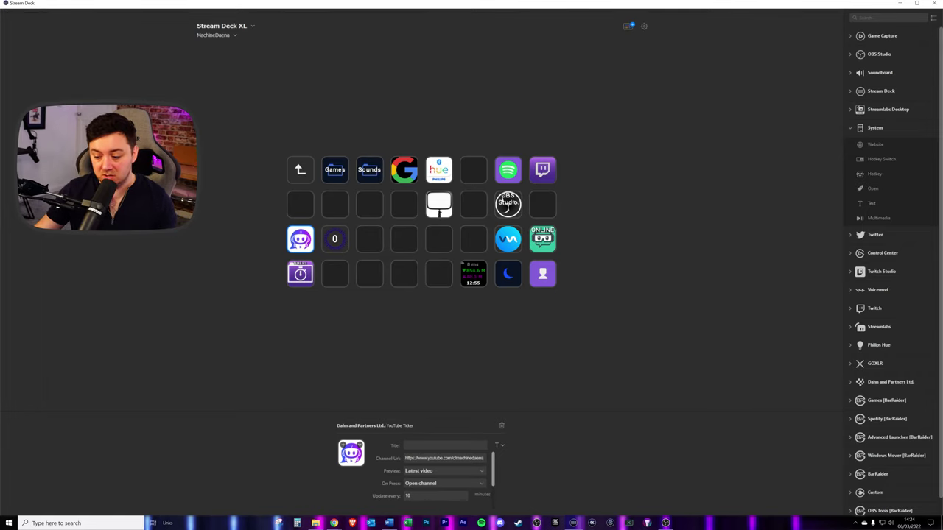
drag(421, 459, 609, 474)
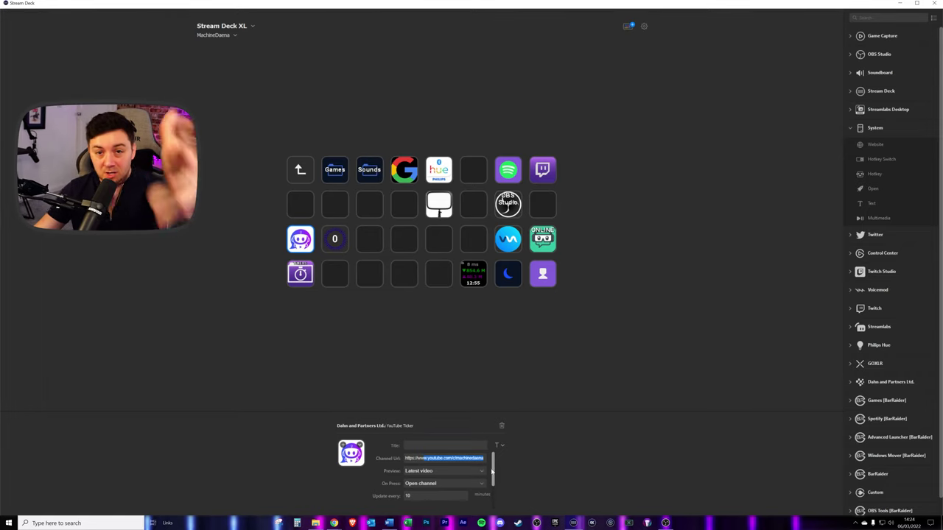
click(472, 458)
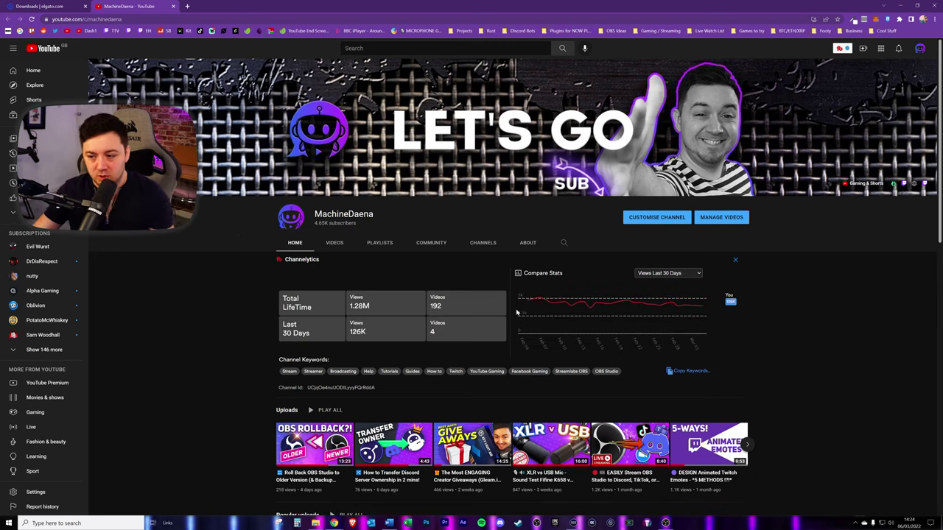
click(174, 6)
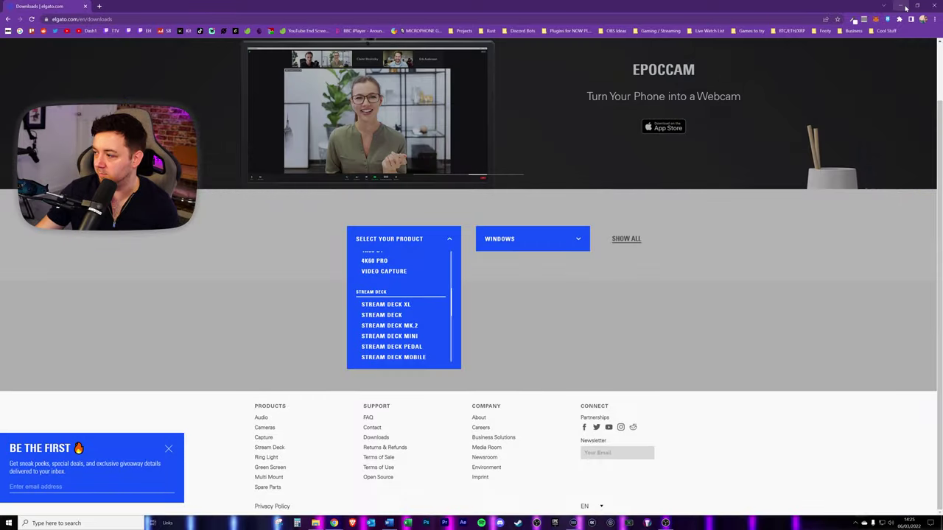
key(ctrl+w)
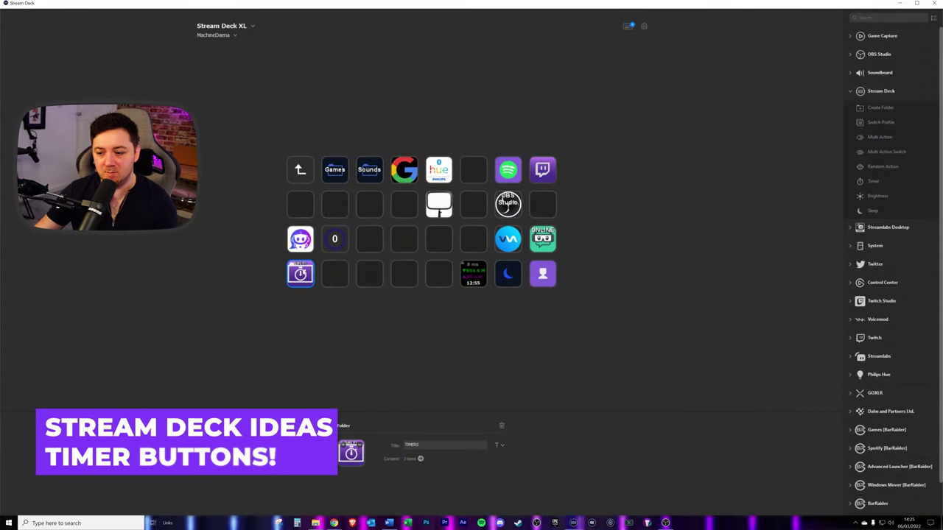
Open the timers folder and inspect its first and third timer keys.
double_click(300, 274)
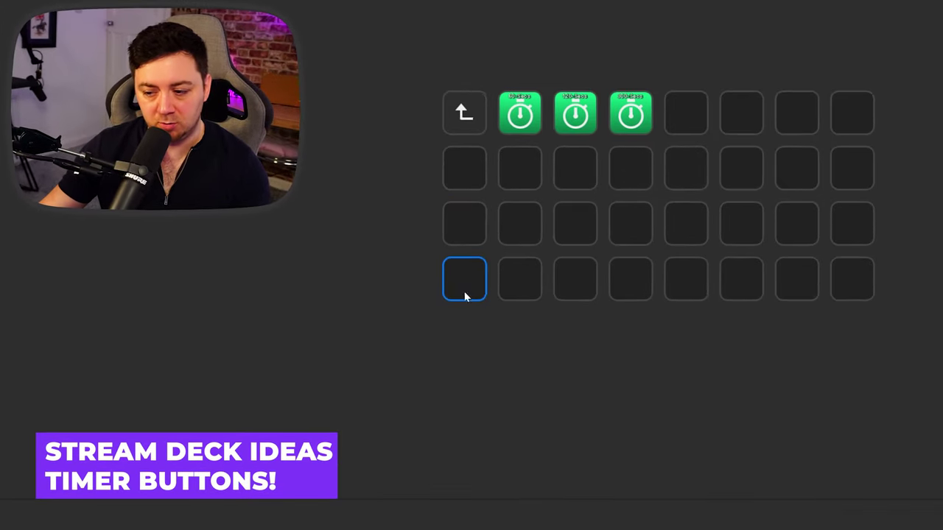
click(343, 172)
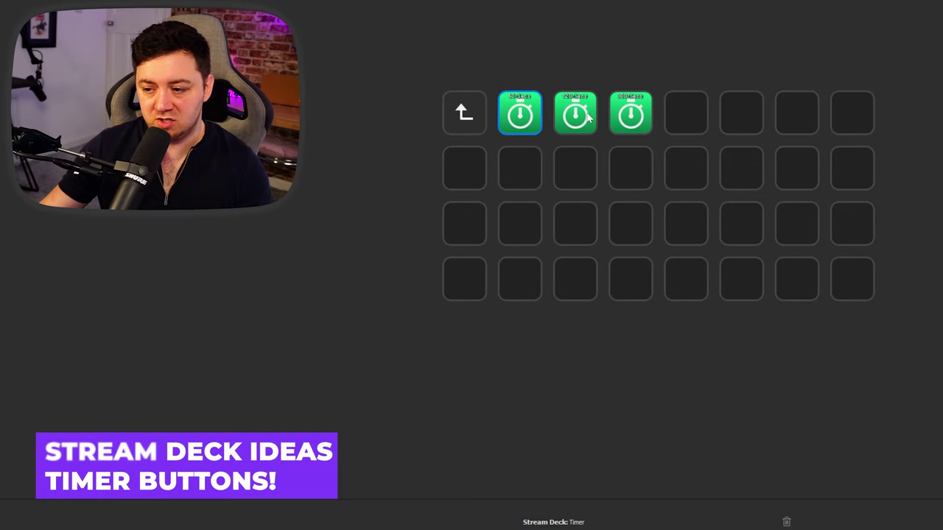
click(630, 127)
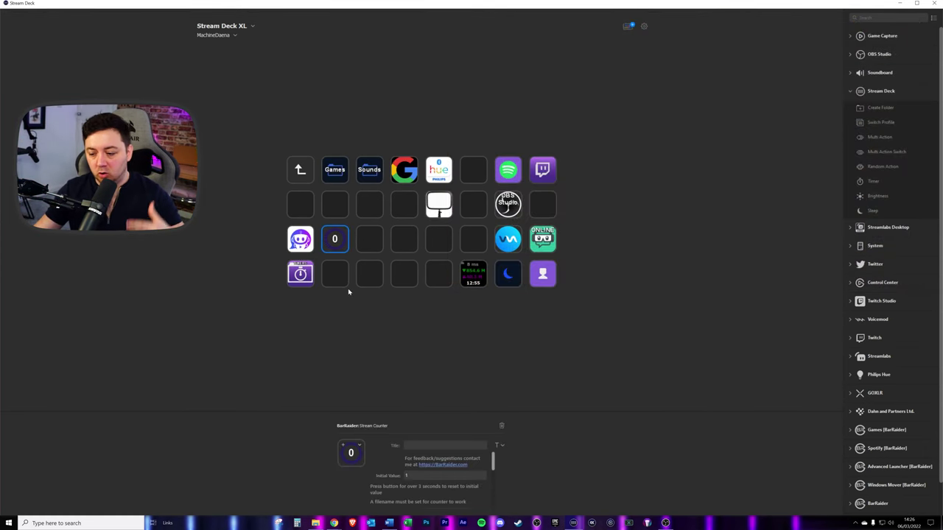
Advance the Stream Counter key to 6 and deselect it.
click(337, 239)
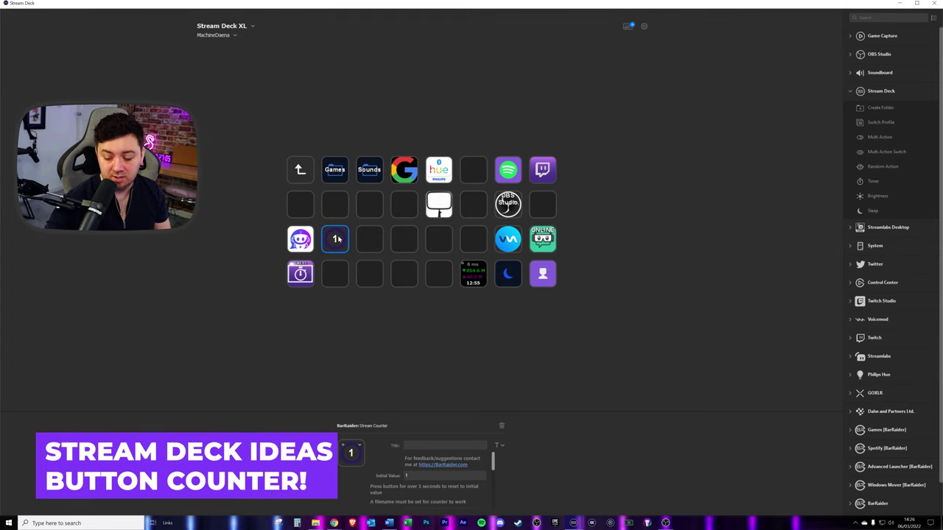
click(337, 238)
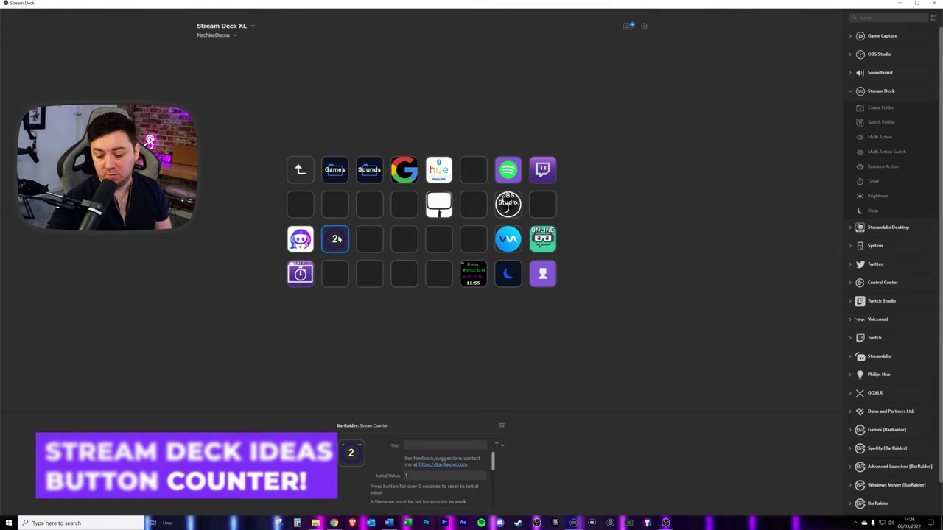
click(337, 239)
click(336, 238)
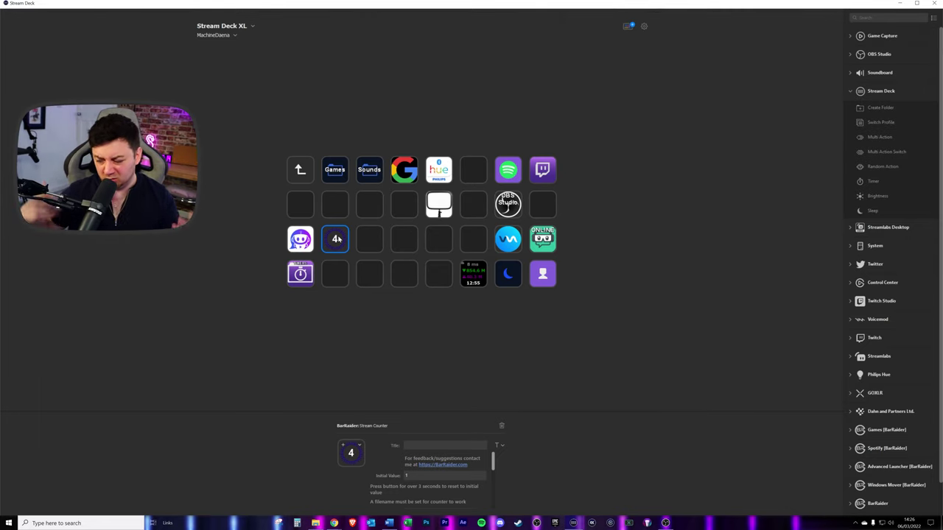
click(336, 239)
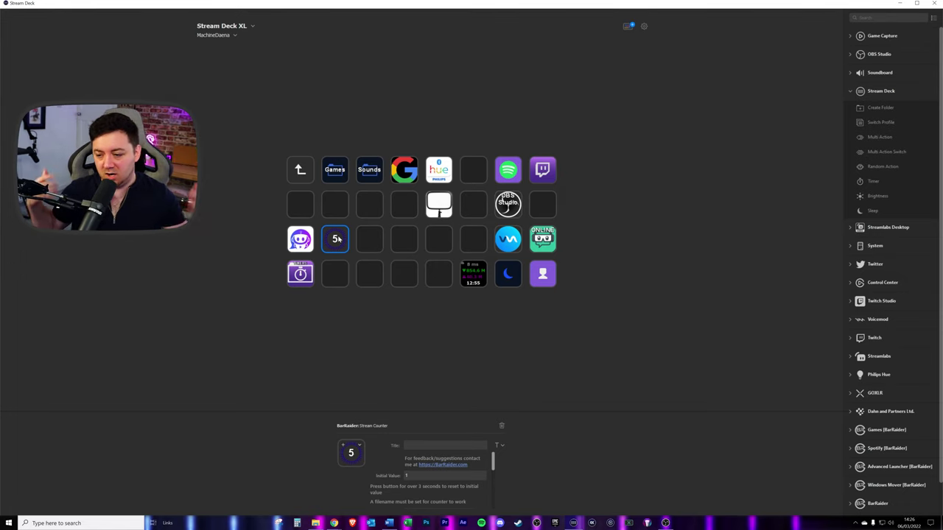
click(336, 239)
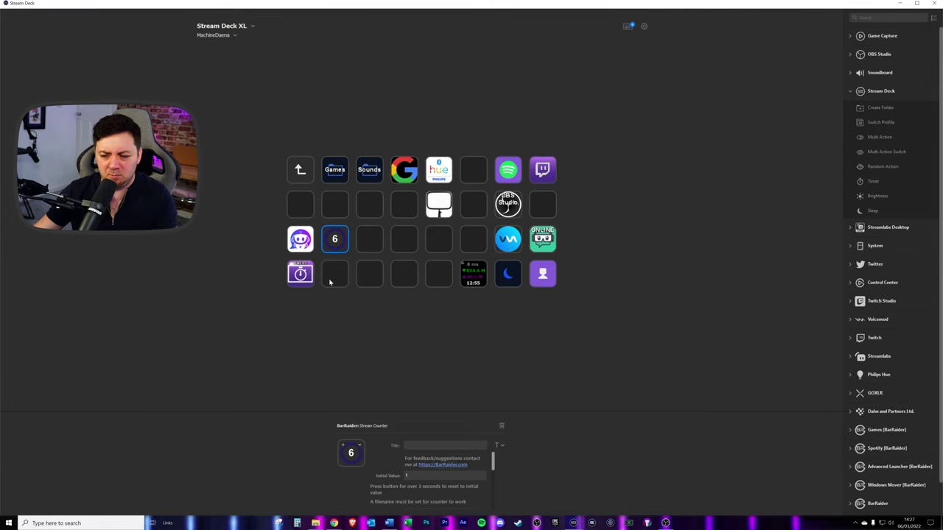
click(369, 249)
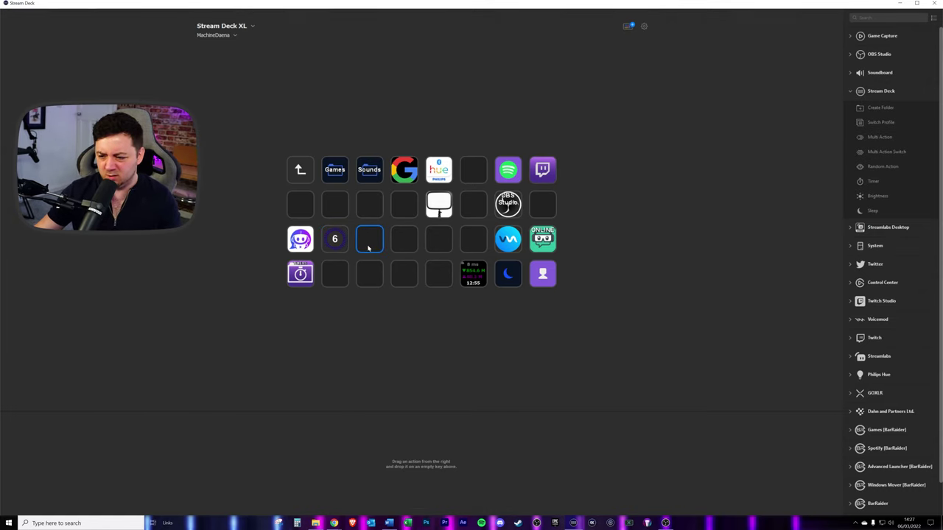
Open the Philips Hue folder and inspect the settings of the Bright scene key and the Pink and Blue color keys.
click(439, 170)
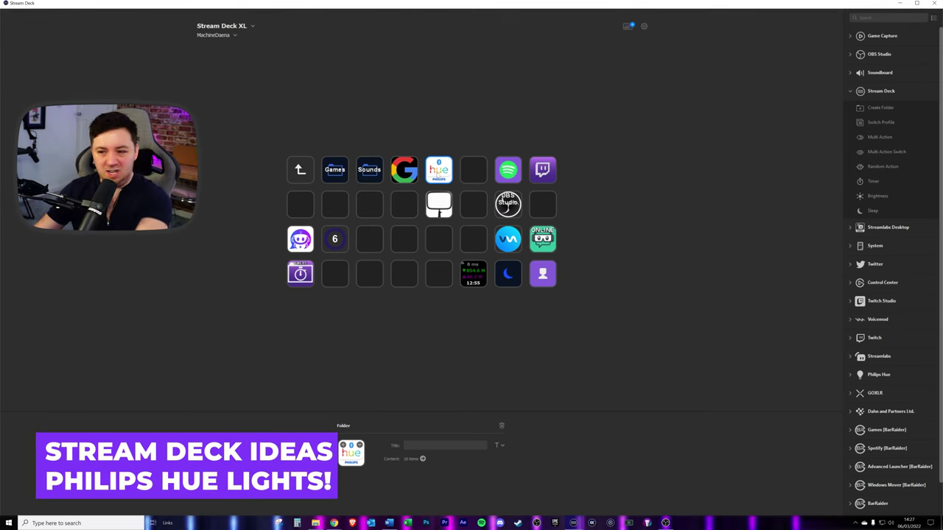
double_click(438, 169)
click(392, 174)
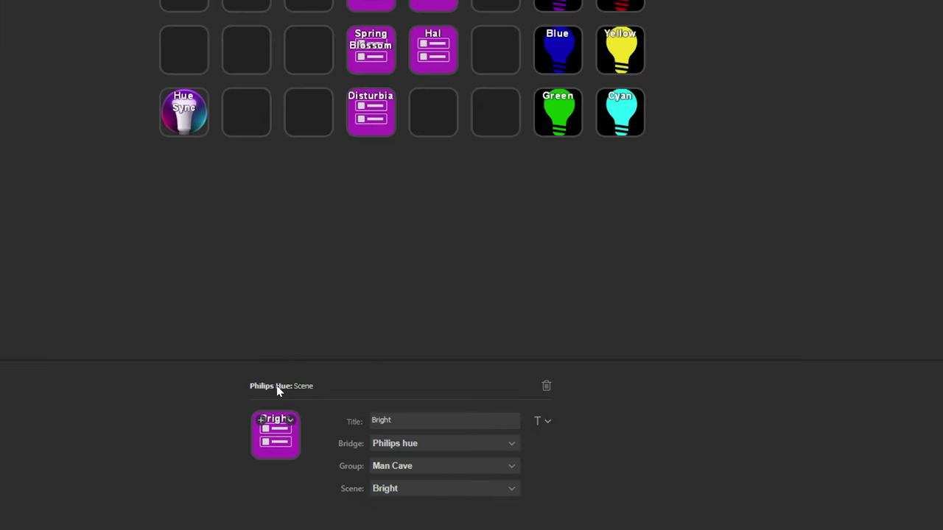
click(558, 5)
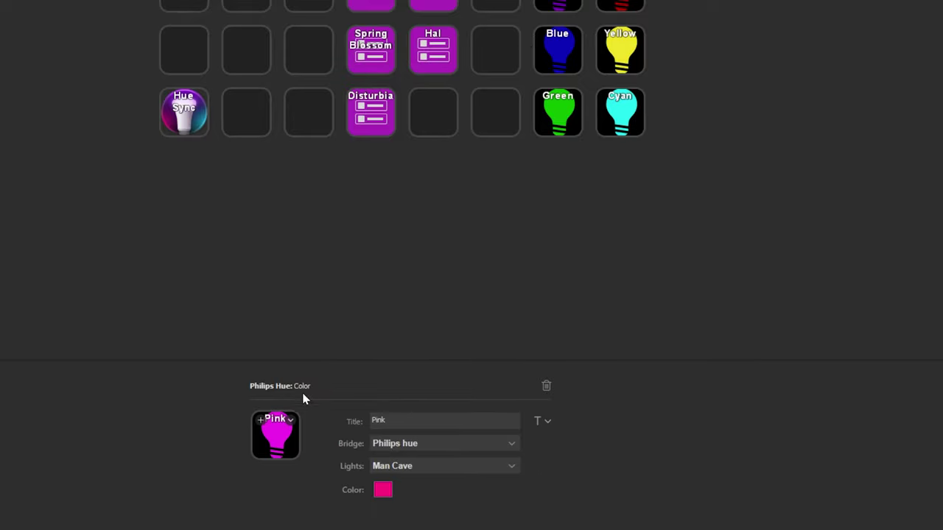
click(558, 6)
click(553, 63)
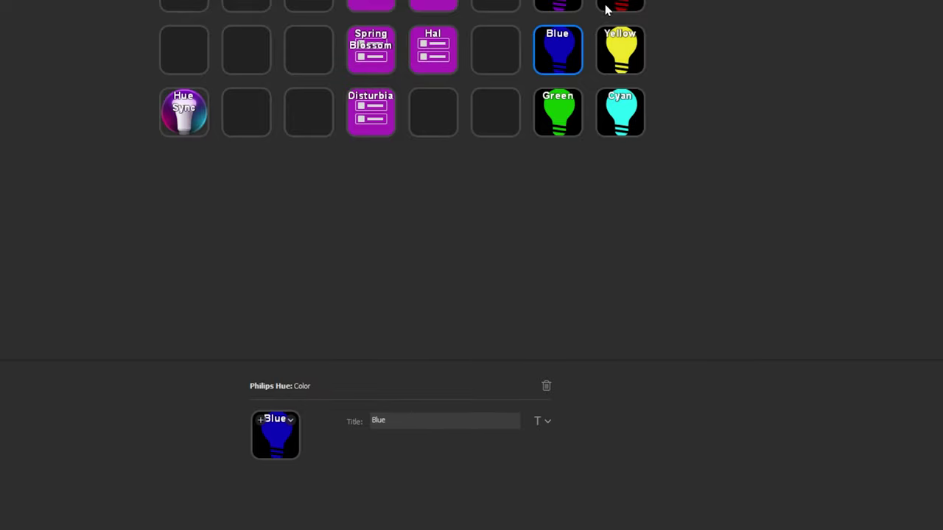
Inspect the Yellow and Red color keys and return to the parent folder.
click(621, 71)
click(620, 4)
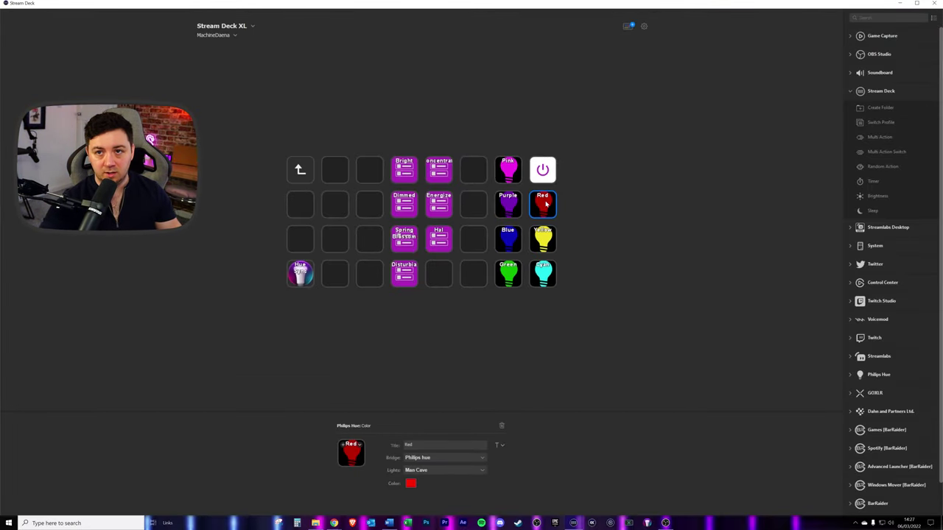
click(300, 169)
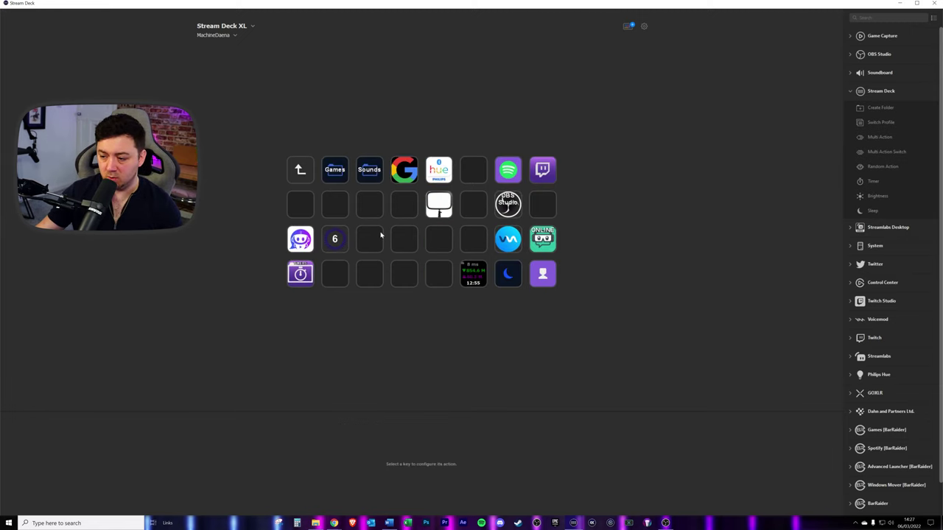
Open the Elgato key light folder beneath the Philips Hue key.
click(440, 174)
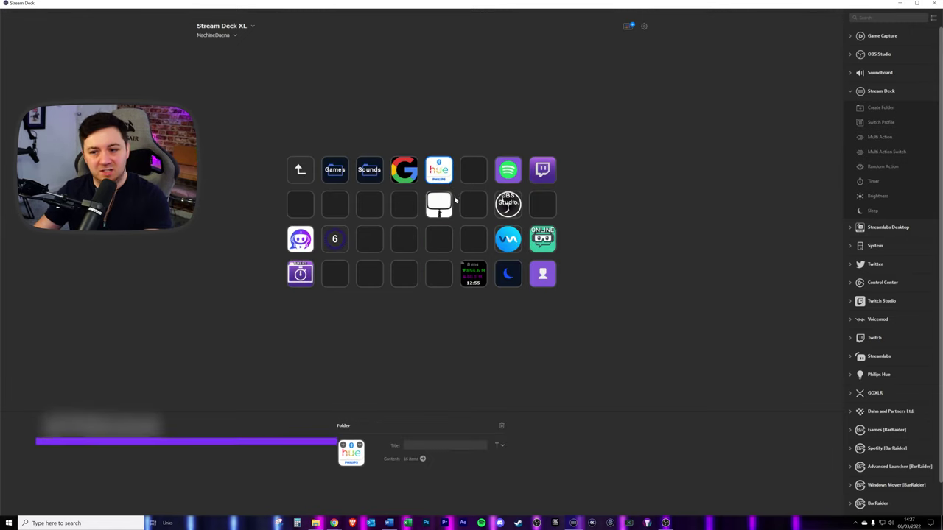
click(439, 206)
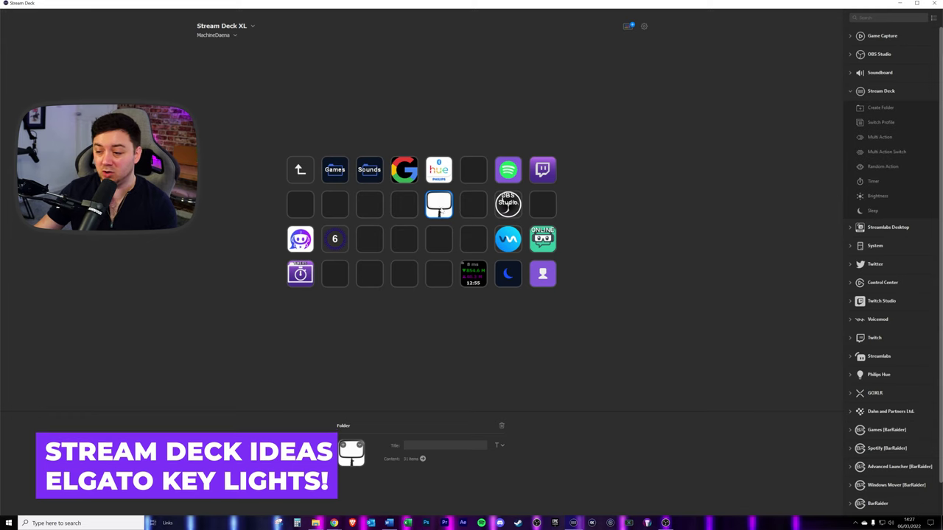
double_click(439, 206)
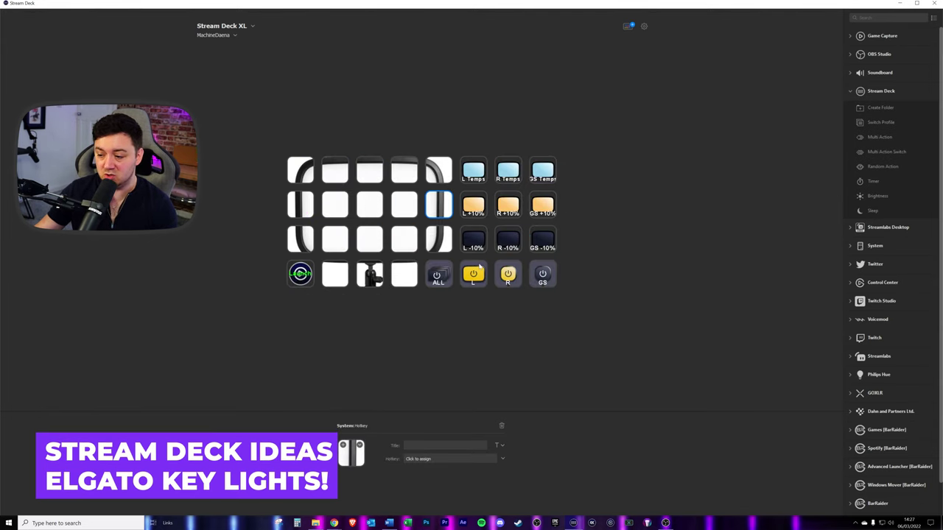
Inspect the L -10% brightness key, look over the store's Elgato plugins and close the store.
click(474, 242)
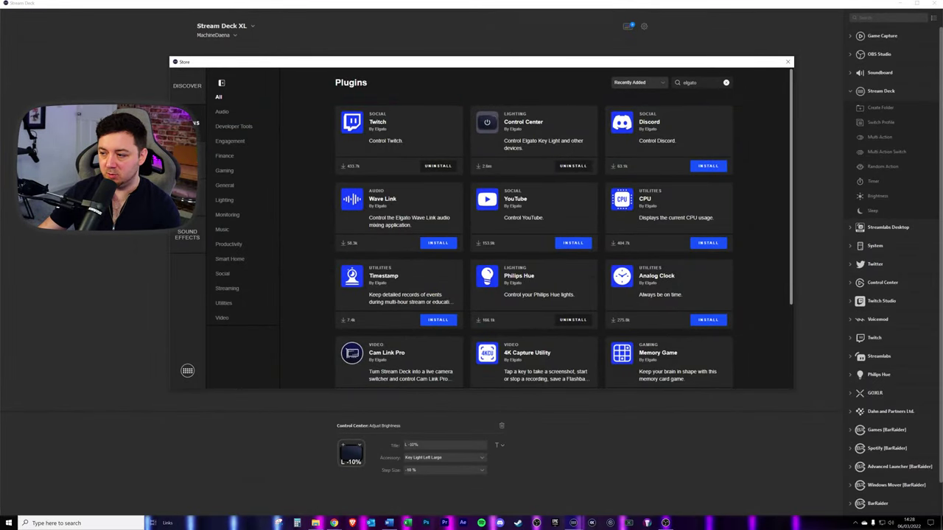
key(ctrl+a)
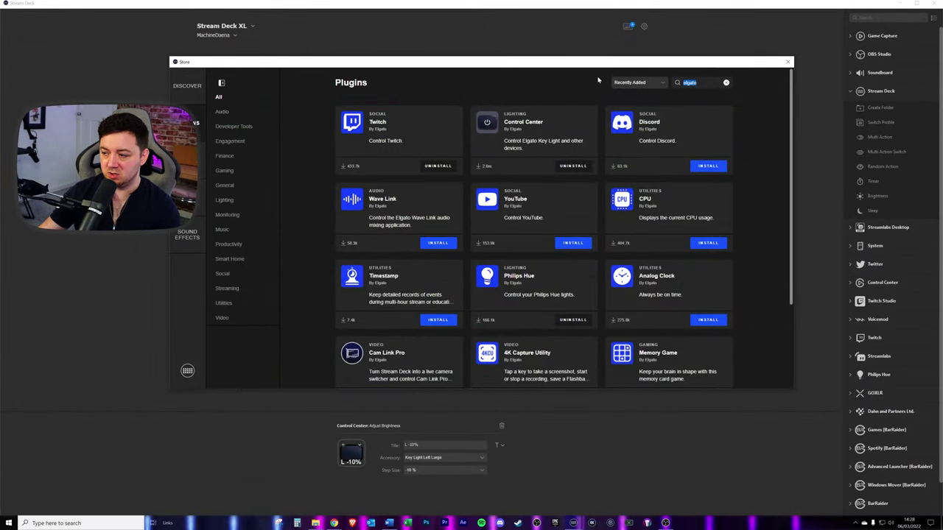
click(788, 62)
Inspect the left key light's temperature, +10%, -10% and power keys, plus the R and GS power keys.
click(475, 171)
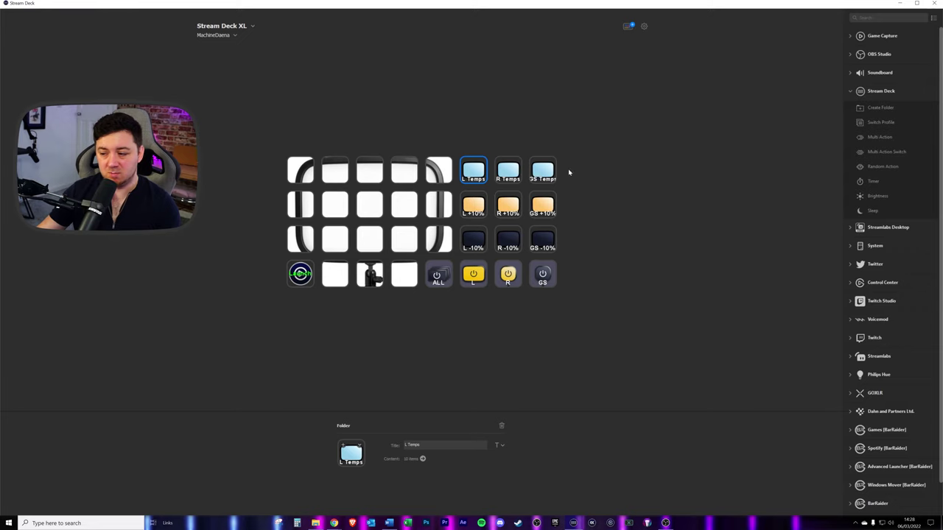
click(472, 210)
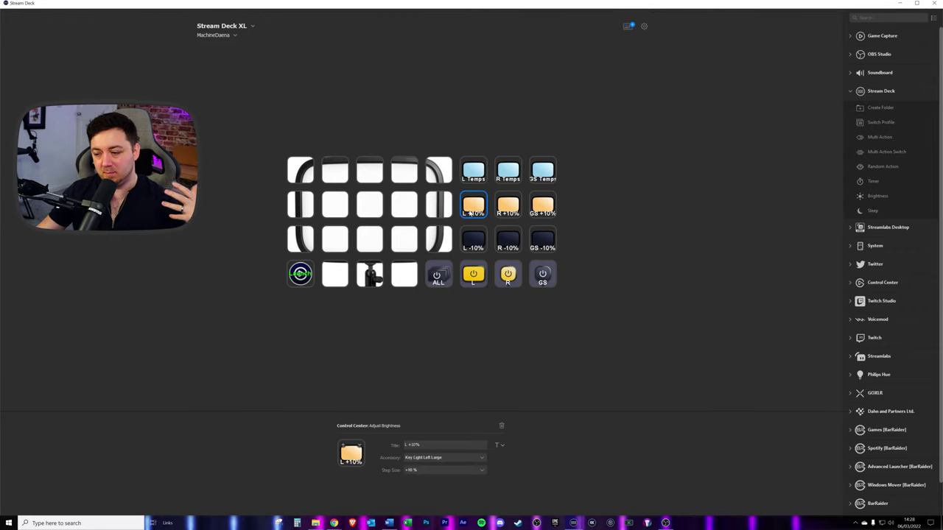
click(469, 249)
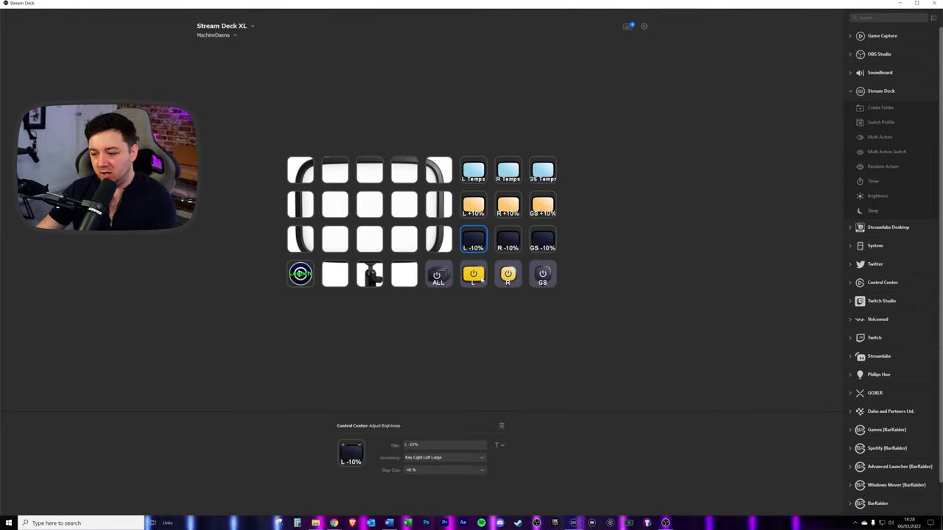
click(475, 276)
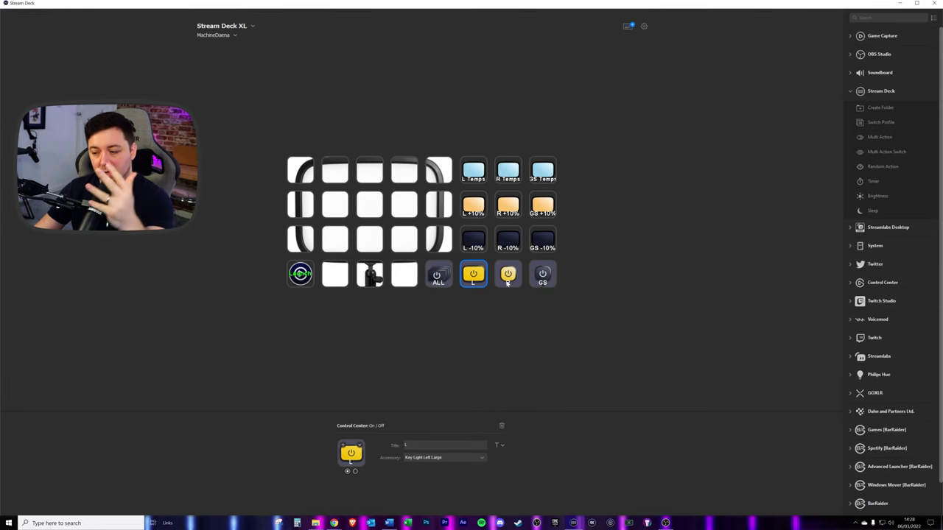
click(507, 283)
click(543, 281)
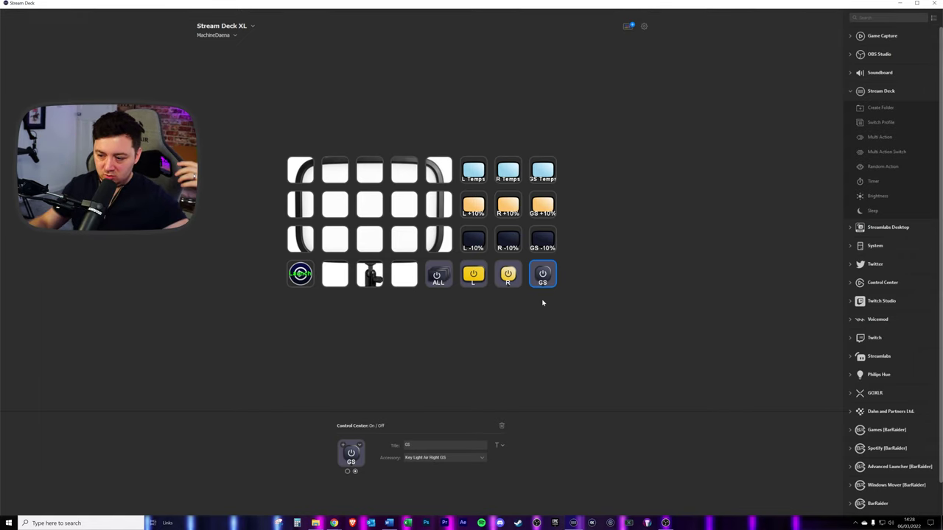
Go through the blank hotkey keys that together form the key light wallpaper image.
click(301, 171)
click(335, 175)
click(370, 180)
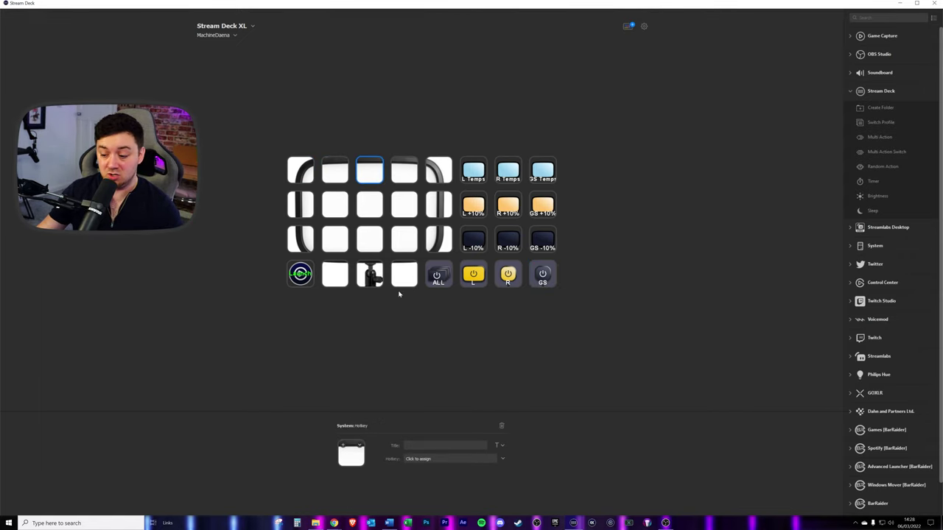
click(403, 173)
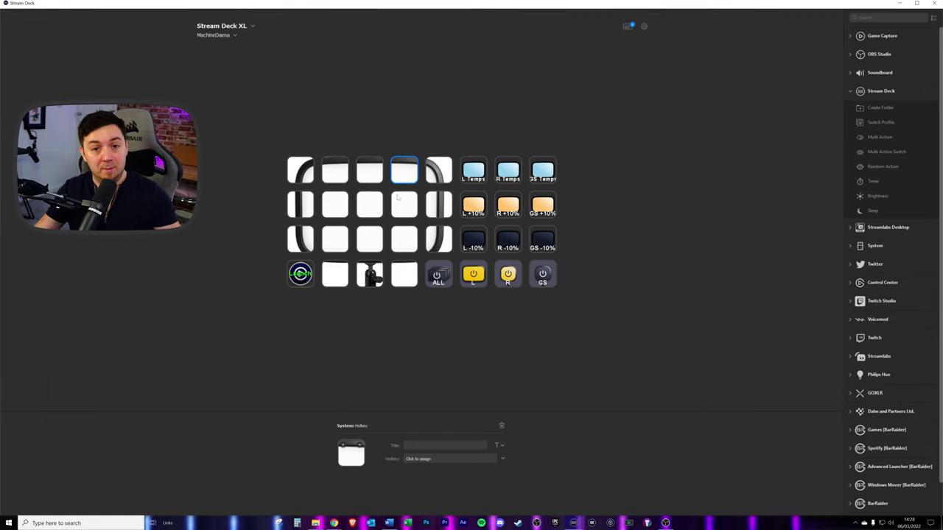
click(438, 171)
click(438, 205)
click(404, 205)
click(369, 205)
click(336, 205)
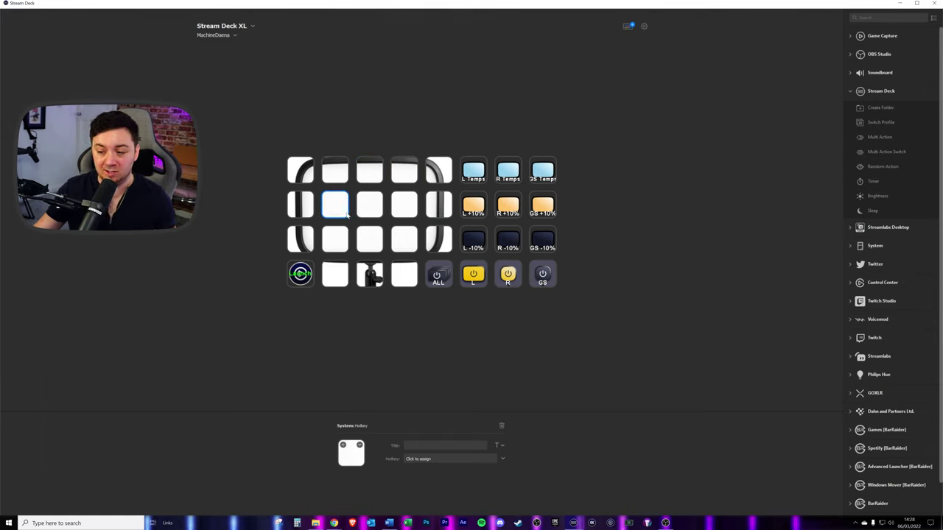
click(301, 207)
click(301, 239)
click(335, 240)
click(335, 274)
click(369, 274)
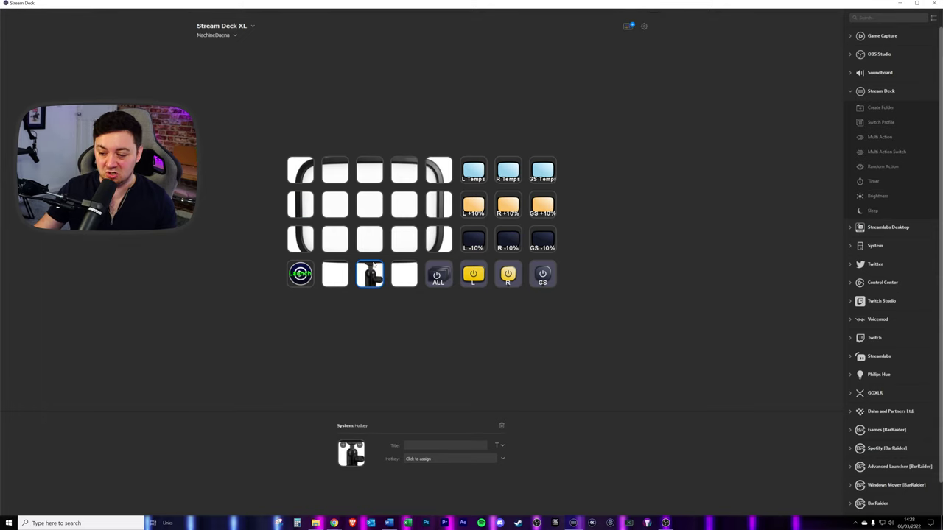
click(369, 240)
click(404, 240)
click(404, 274)
Review the program path of the Launch key and leave the key light folder.
click(301, 274)
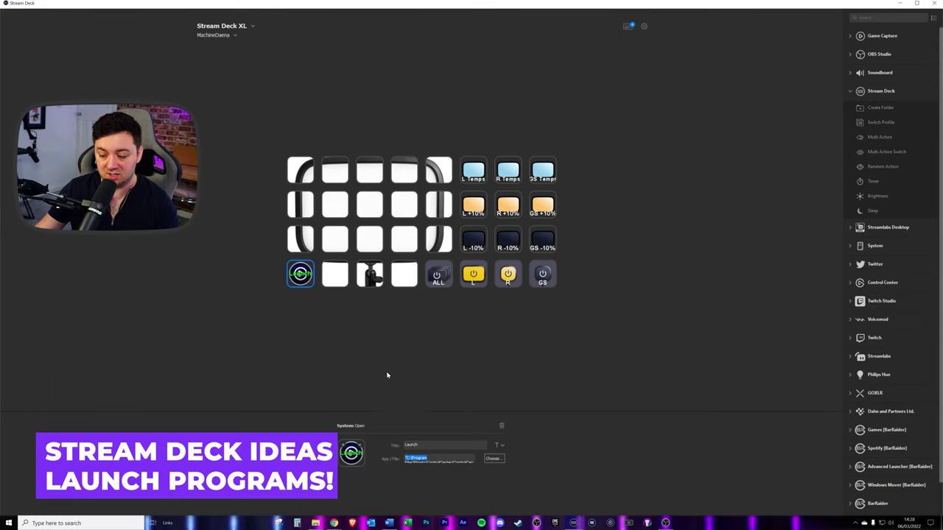
click(301, 274)
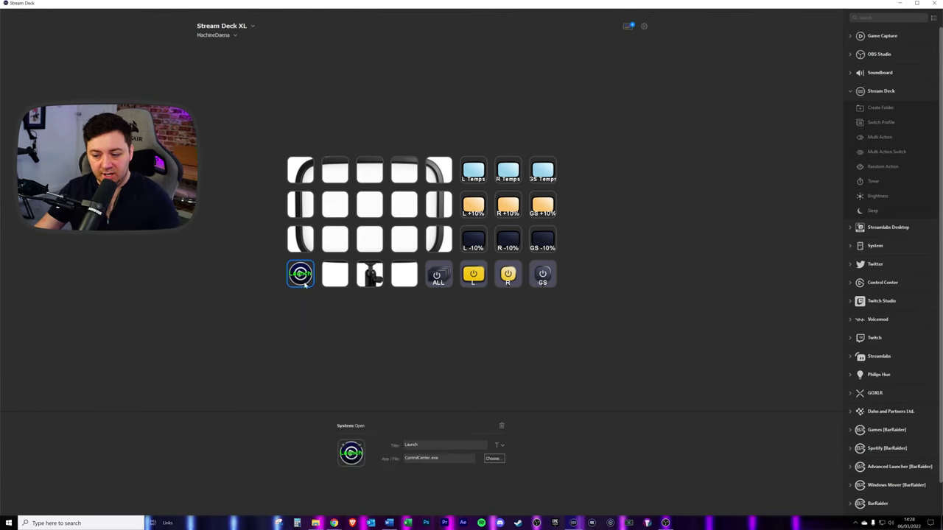
click(347, 336)
click(301, 170)
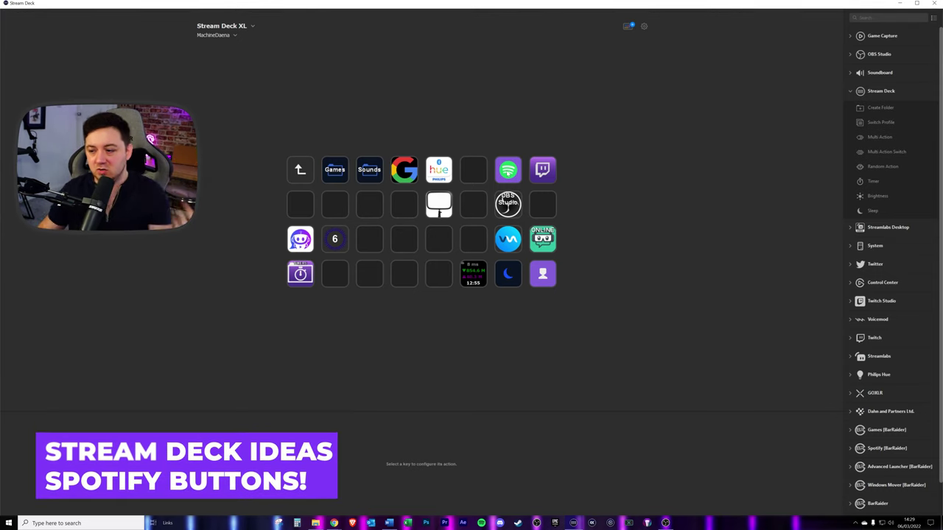
Open the Spotify folder and look through the hotkey keys that form its logo wallpaper.
double_click(508, 171)
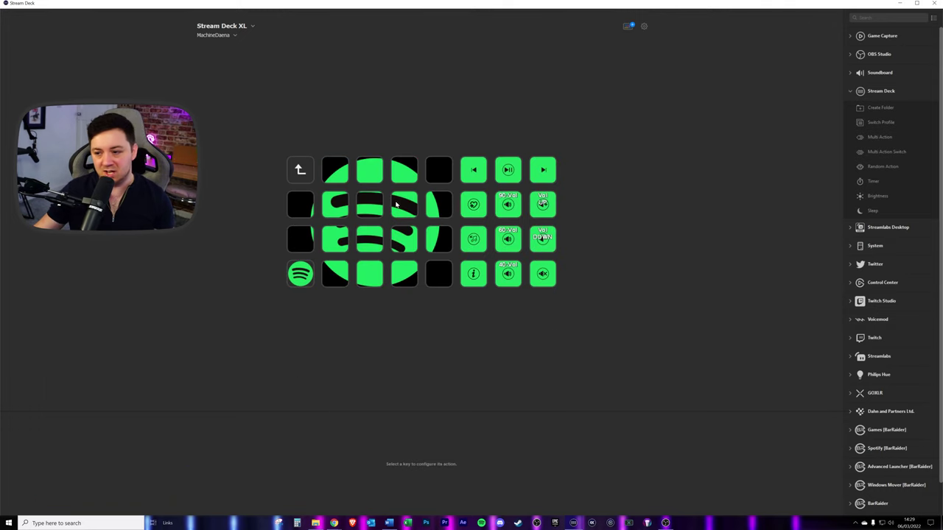
click(438, 176)
click(404, 176)
click(370, 175)
click(333, 177)
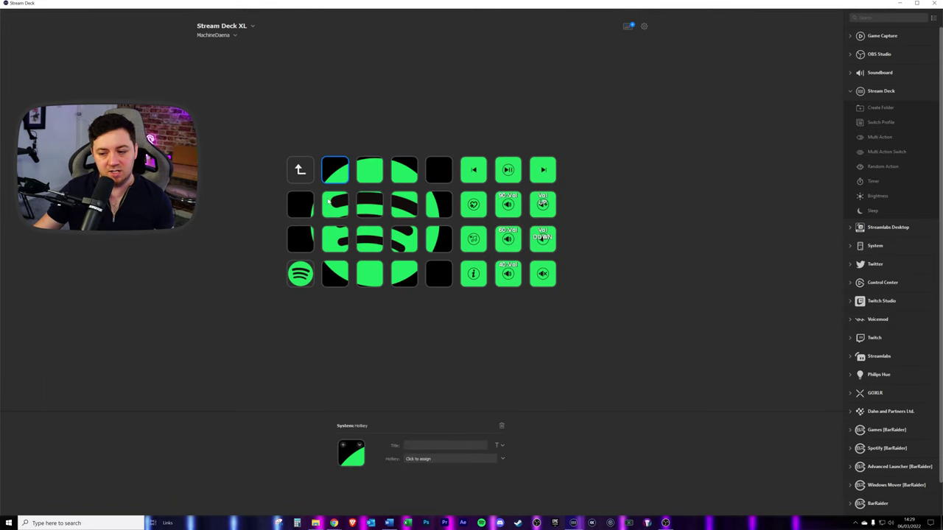
click(330, 202)
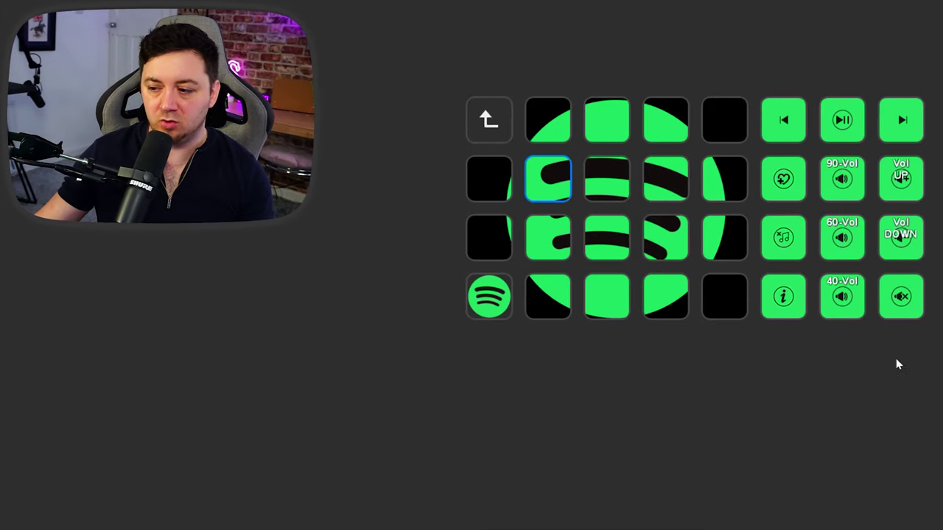
Inspect the Spotify play/pause, 40-Vol, song info, next track and previous track keys.
click(842, 120)
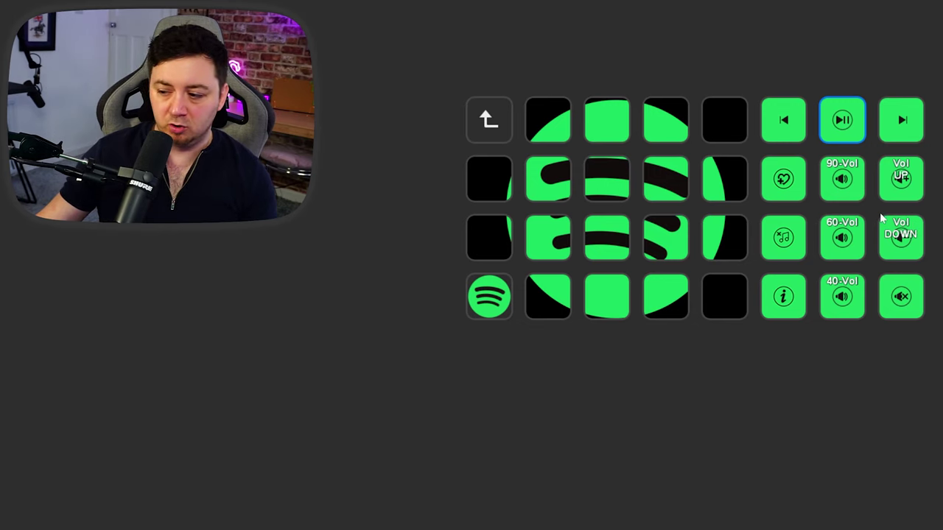
click(838, 302)
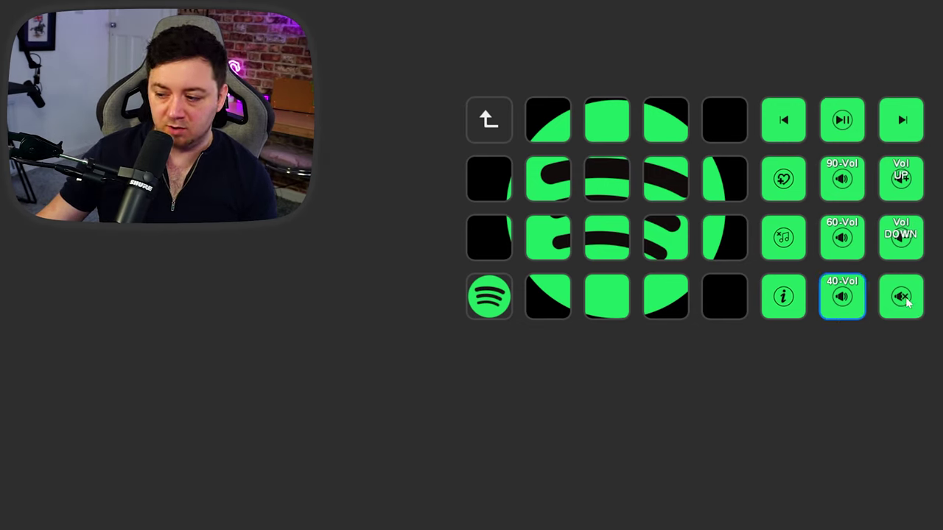
click(780, 299)
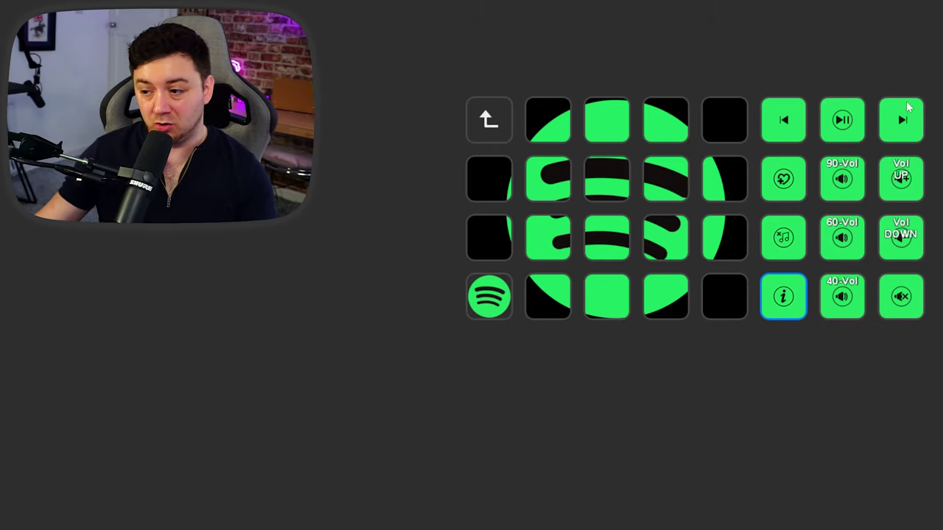
click(903, 112)
click(783, 120)
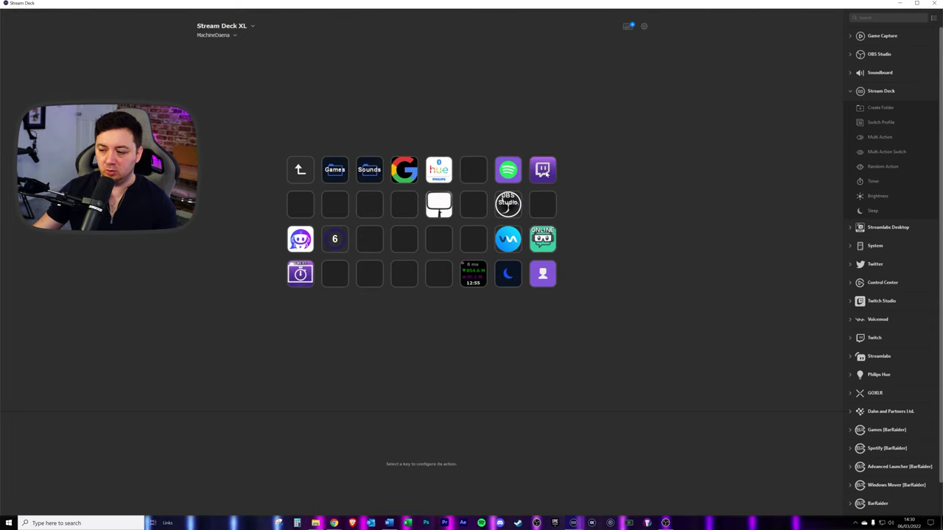
Open the Twitch folder and inspect the Emote Chat, !TODAY and Girth Spam keys.
double_click(542, 169)
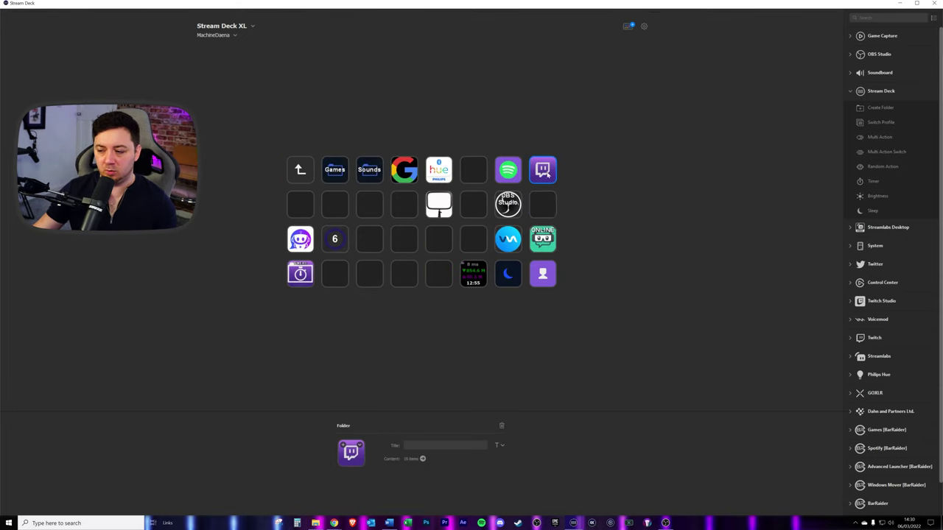
click(705, 286)
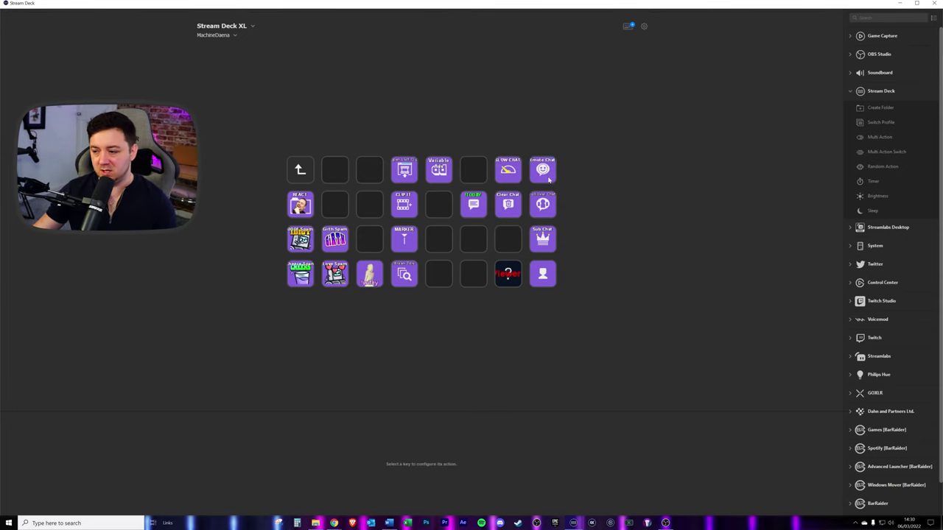
click(507, 204)
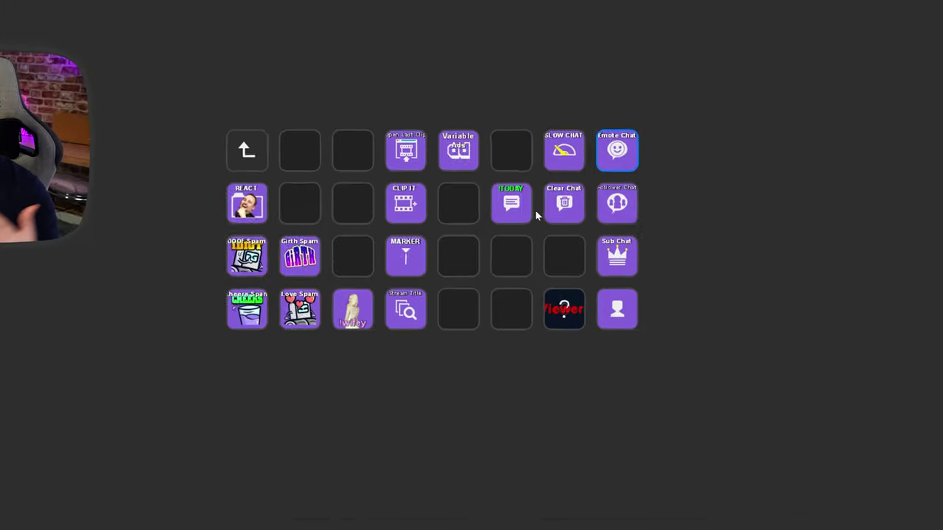
click(554, 209)
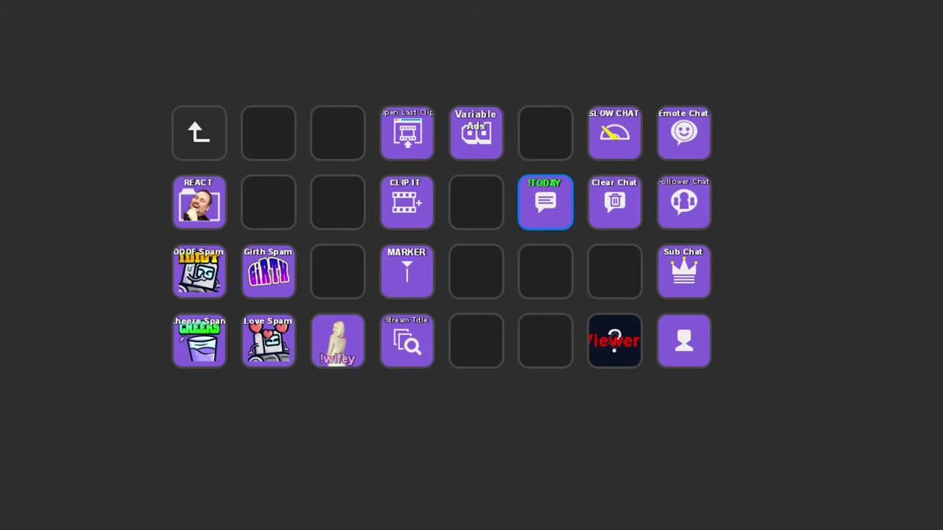
click(268, 271)
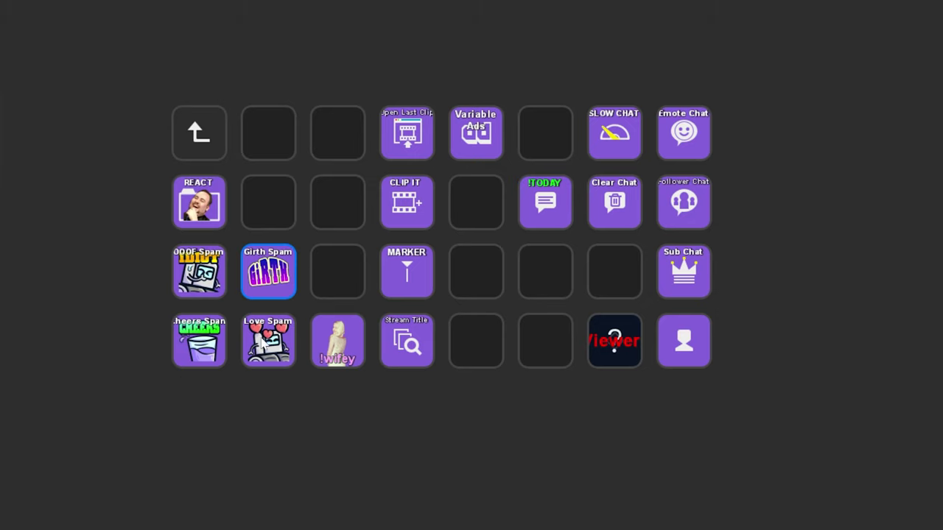
Open the REACT folder, review the PogChamp key's chat message and return to the Twitch folder.
double_click(205, 193)
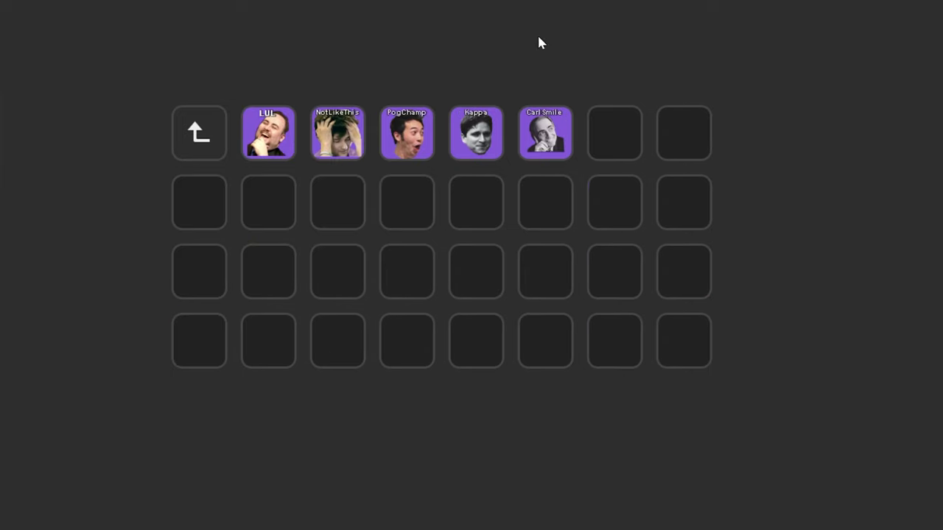
click(395, 138)
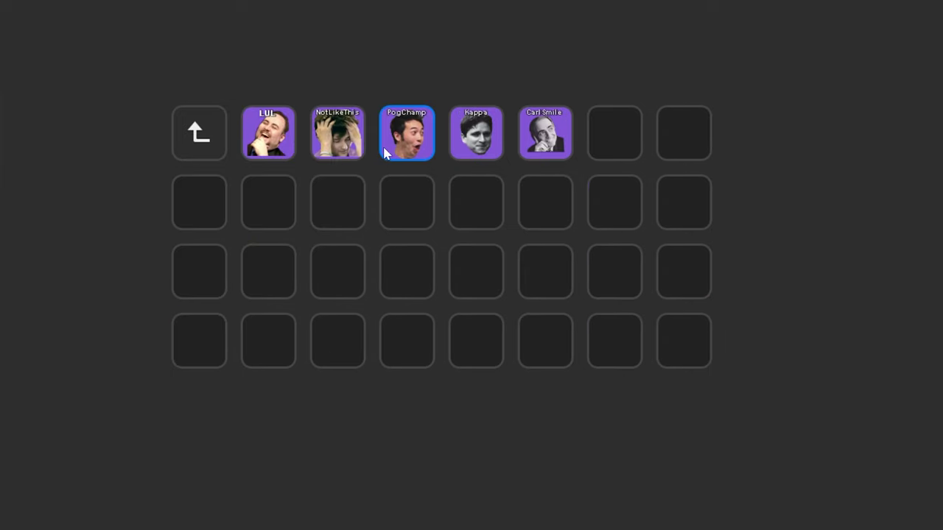
drag(551, 445, 333, 449)
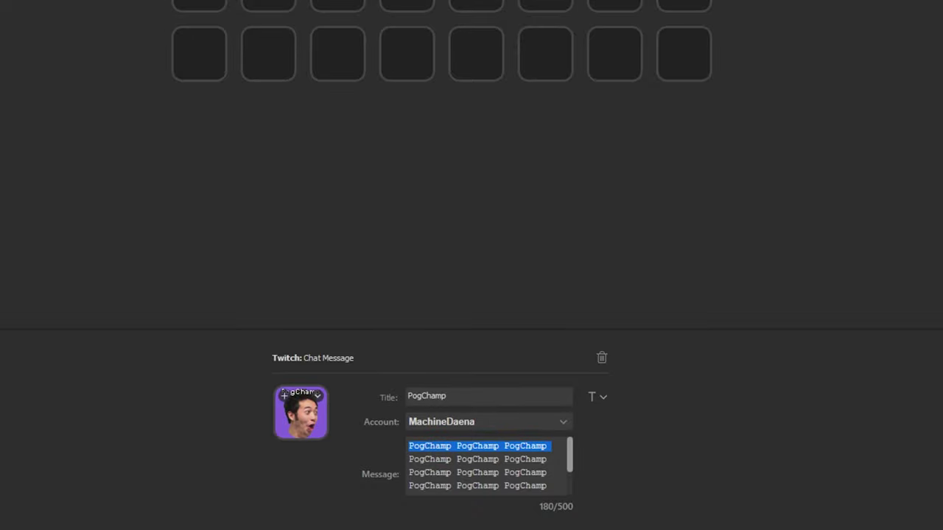
click(596, 142)
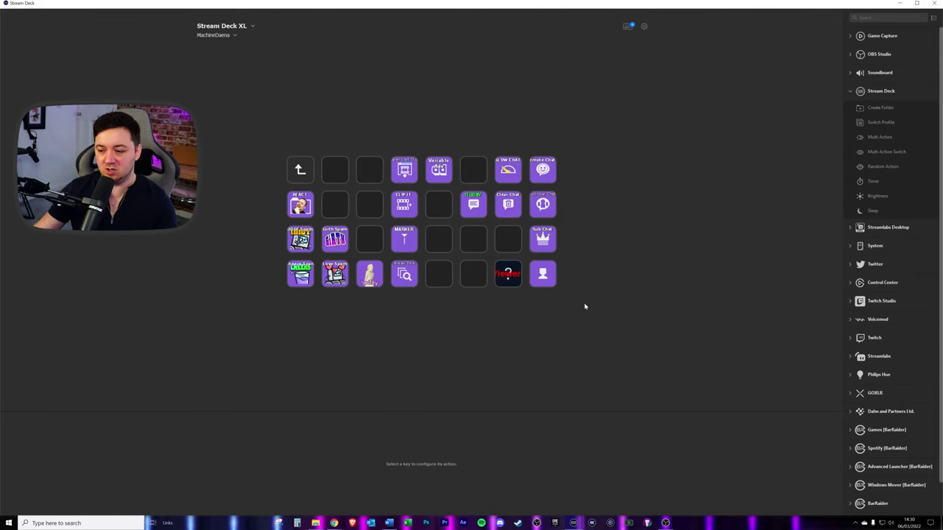
Review the ad-length keys in the Twitch folder's ads subfolder and return to the main folder.
click(404, 205)
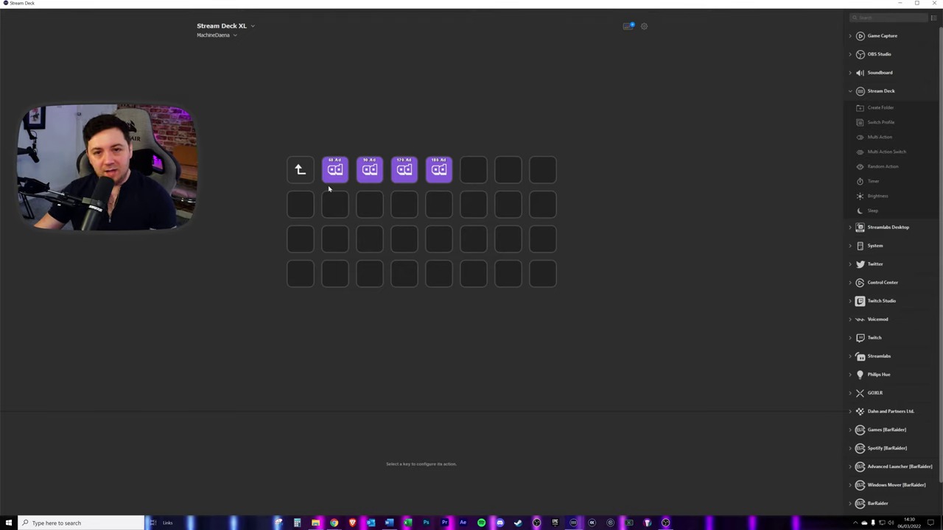
click(300, 171)
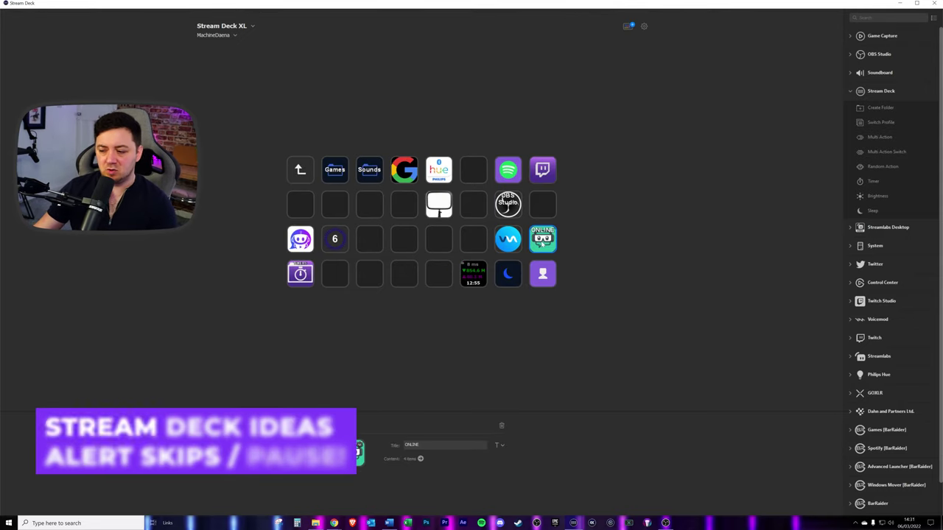
Look through the ONLINE alert folder and the Voicemod folder's Sound Board keys, and return to the parent folder.
double_click(542, 240)
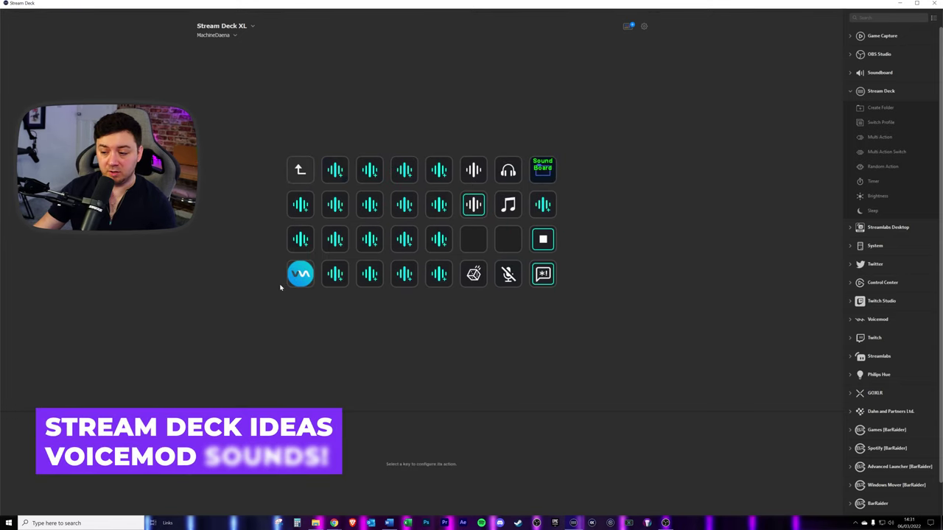
double_click(542, 166)
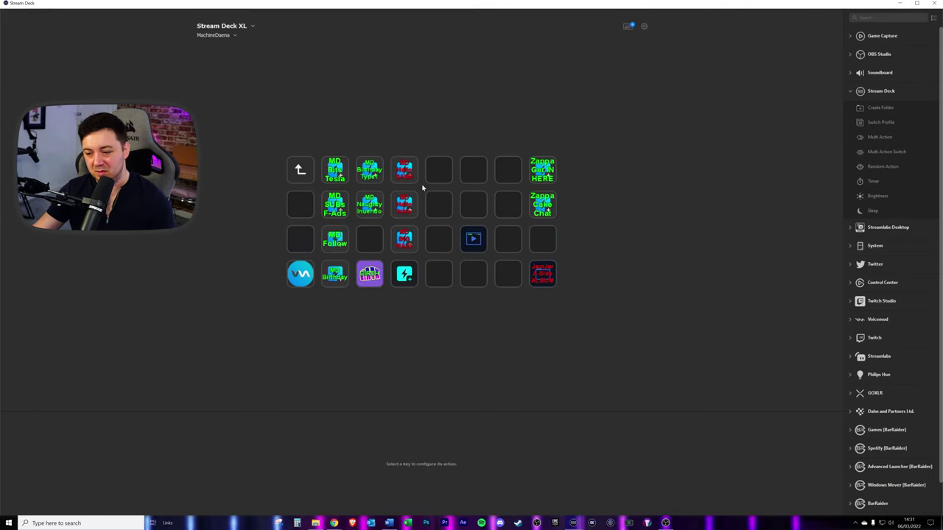
double_click(299, 170)
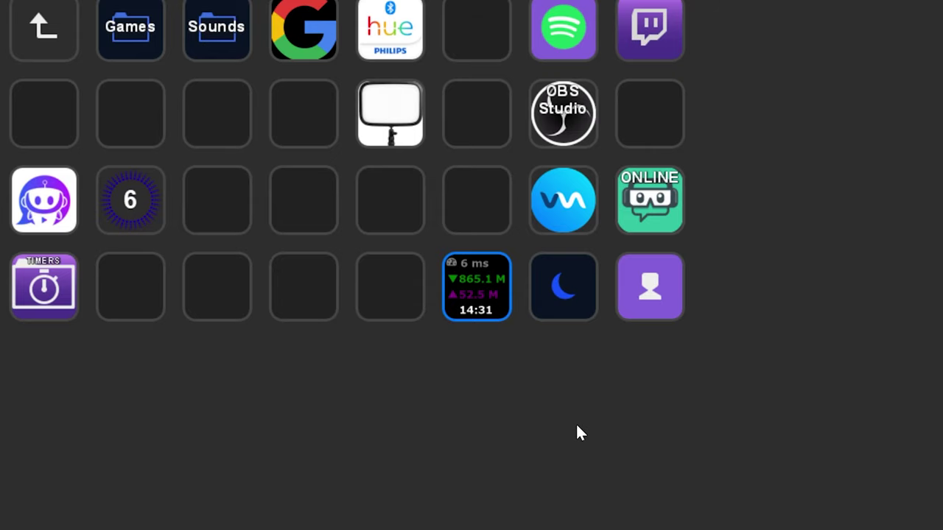
Inspect the settings of the Sleep key and the Twitch Viewers key in the main folder.
click(563, 286)
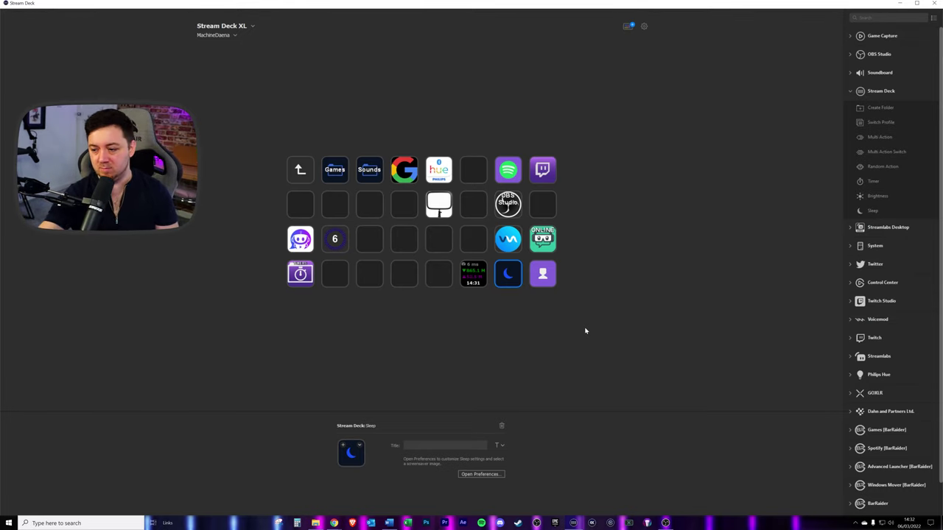
click(542, 170)
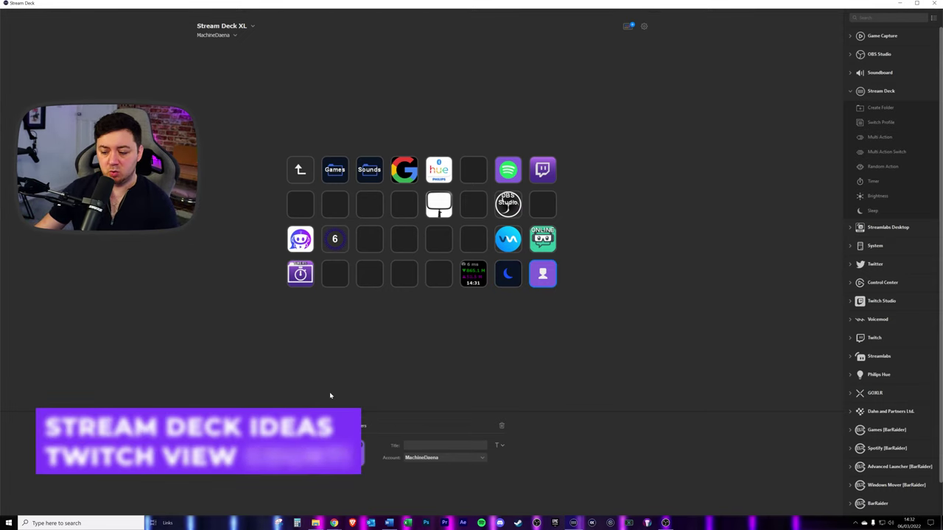
double_click(544, 170)
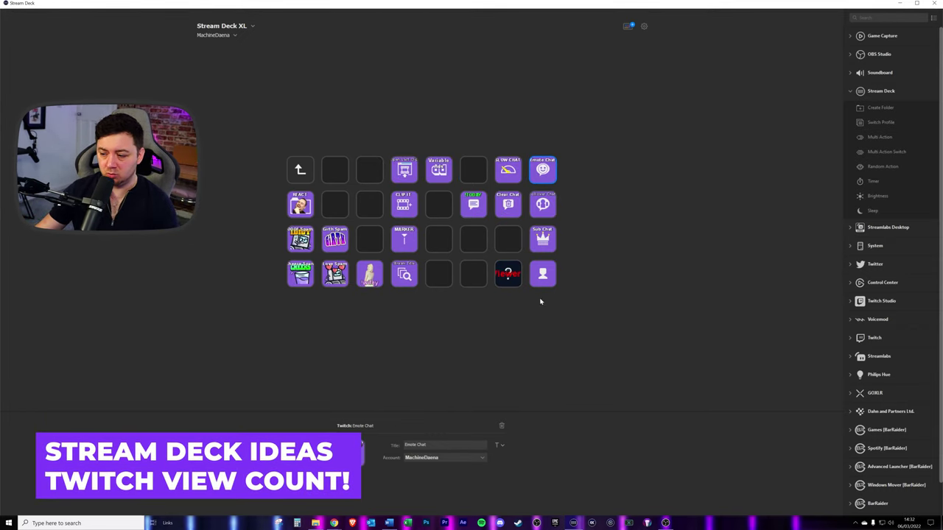
click(303, 171)
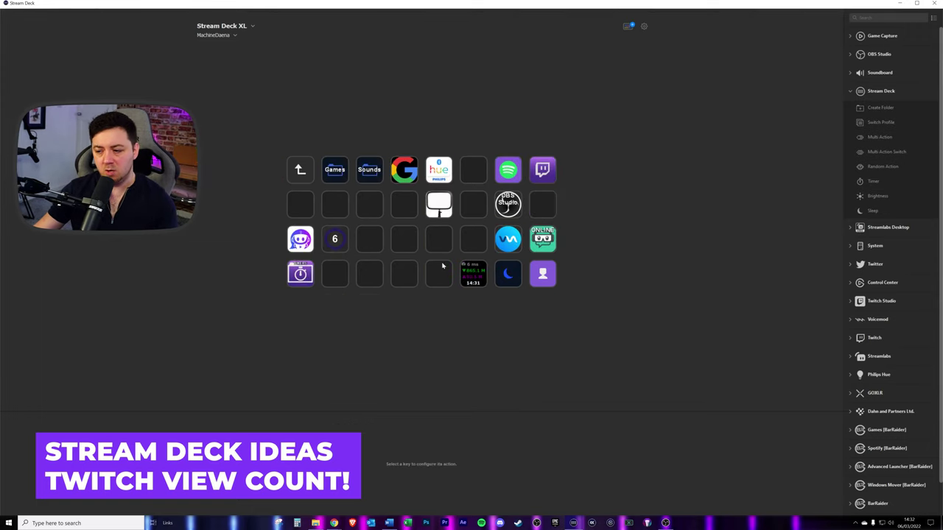
click(546, 278)
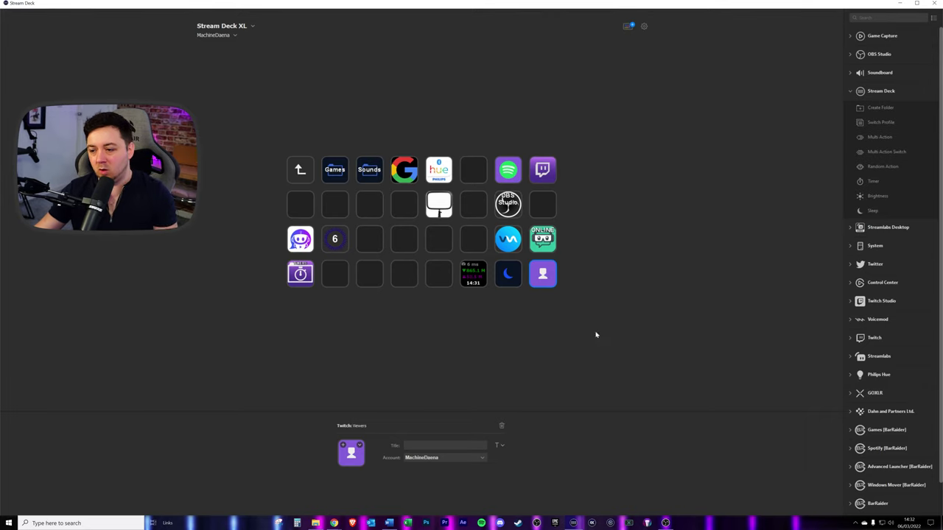
click(644, 276)
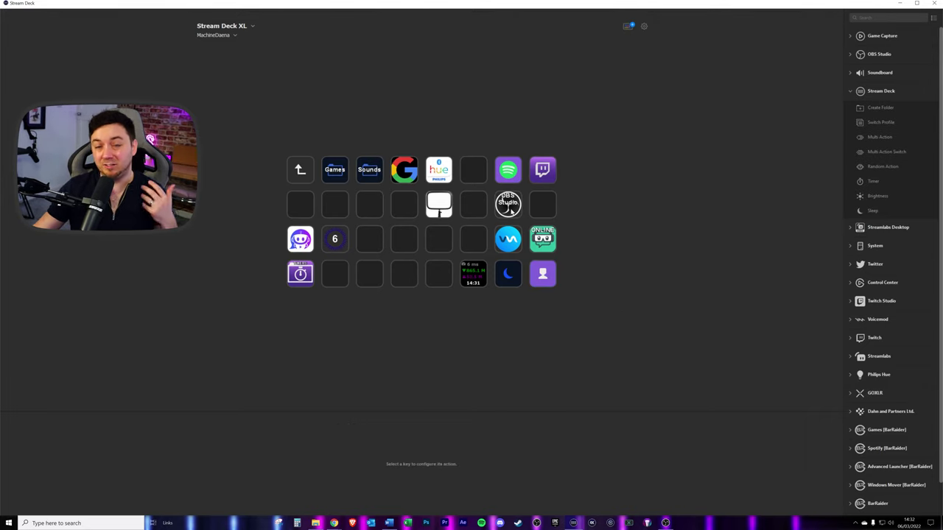
Open the OBS Studio folder and inspect its Discord MUTE, DEAFEN, PERF MODE and STUDIO MODE keys.
double_click(510, 206)
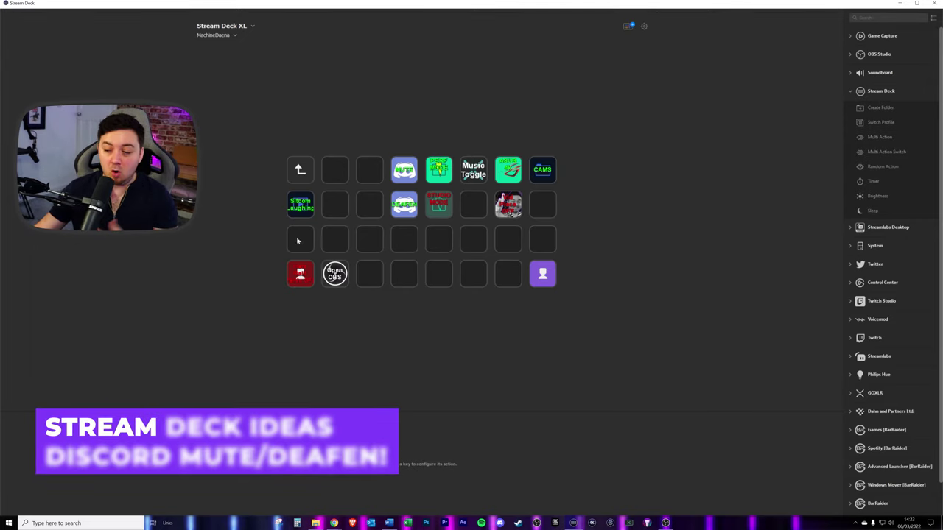
click(404, 204)
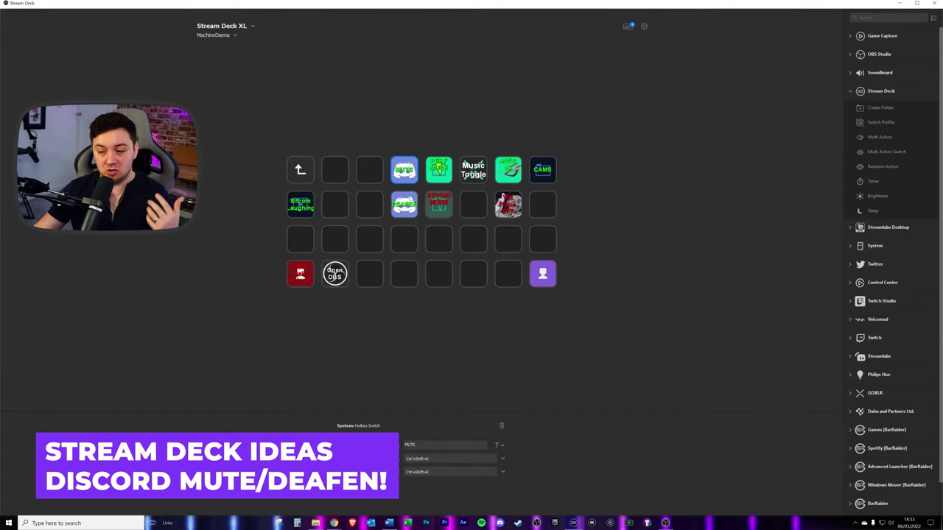
click(442, 170)
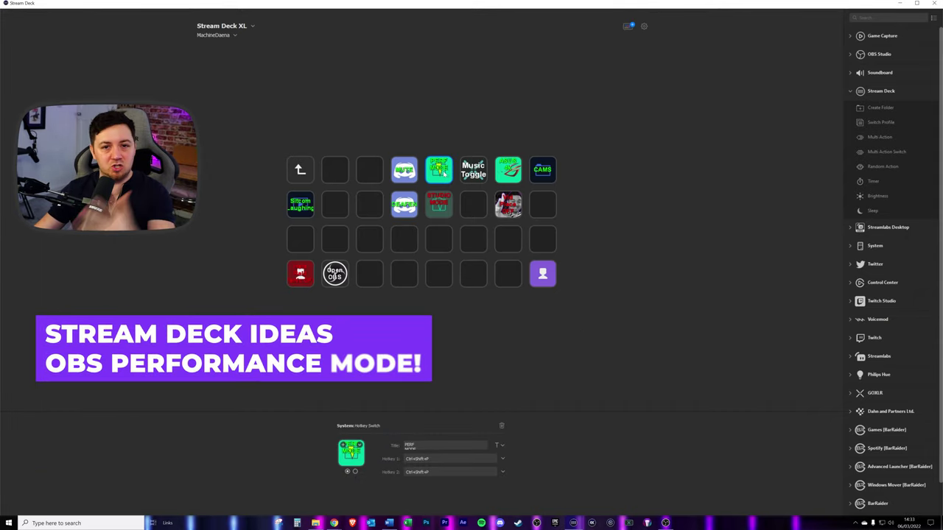
click(439, 209)
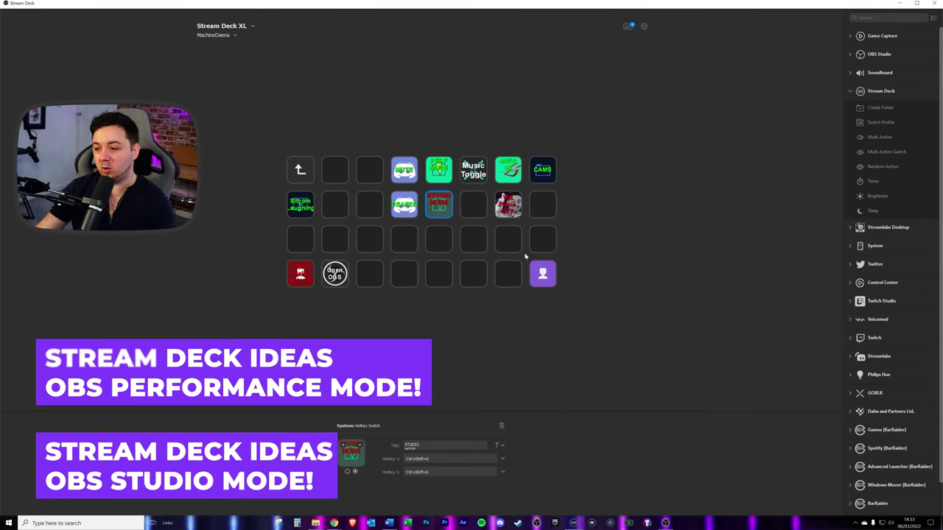
Inspect the Sitcom Laughing sound key, the red multi-action switch key and the Open OBS key.
click(301, 205)
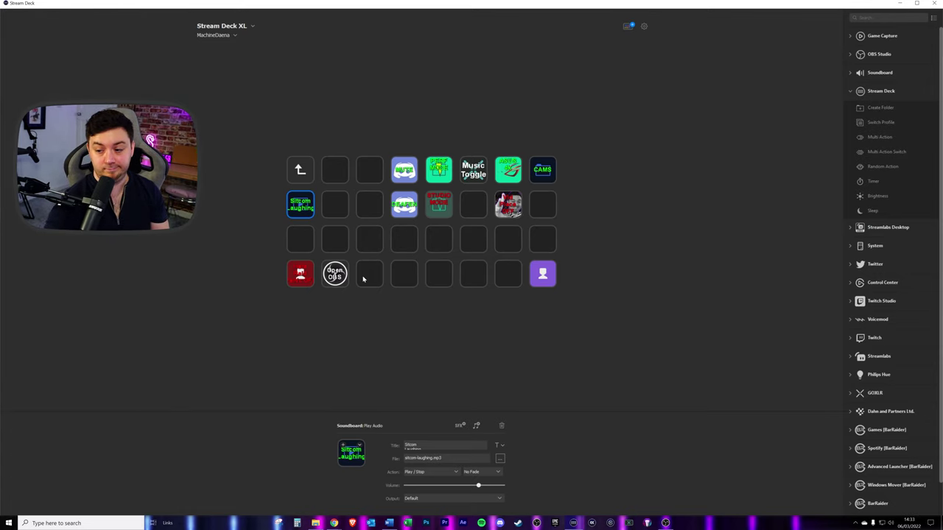
click(343, 349)
click(300, 274)
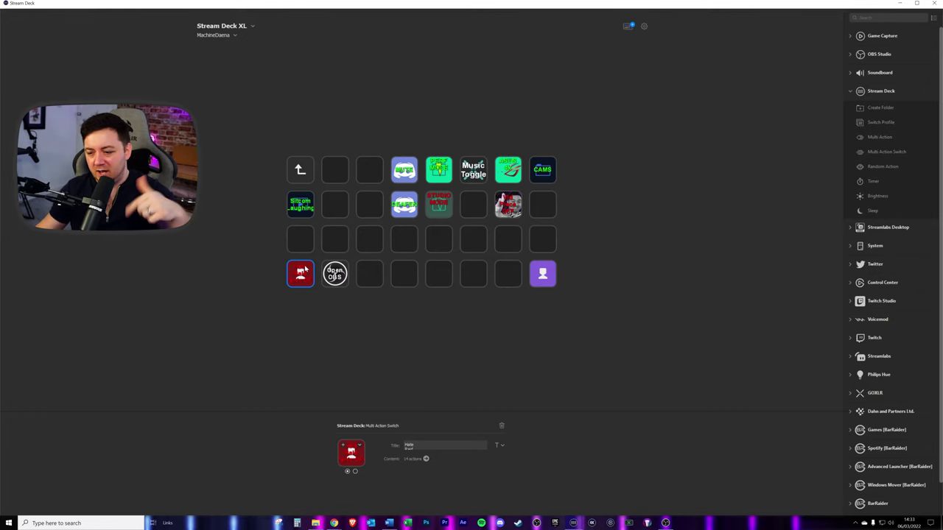
click(334, 274)
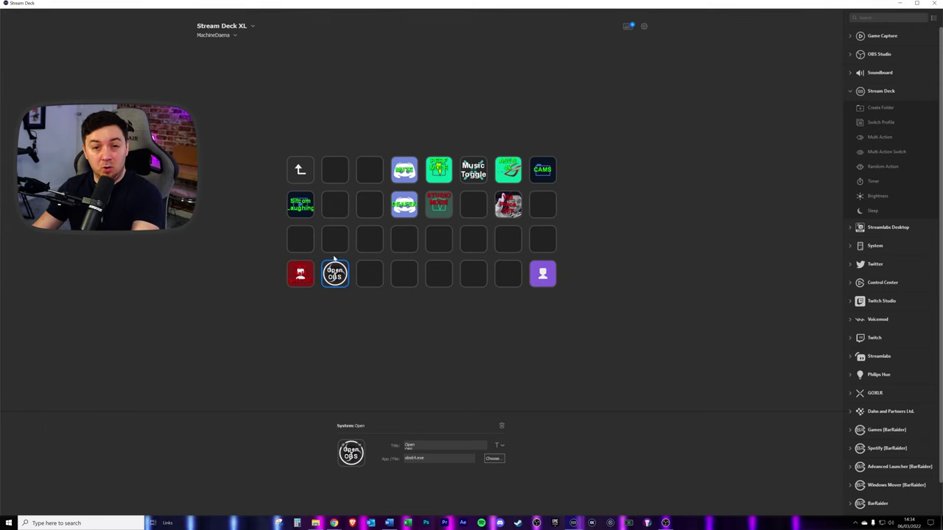
Inspect the Music Toggle routing key, the ASUS multi-action switch and the video multi-action switch beneath it.
click(474, 172)
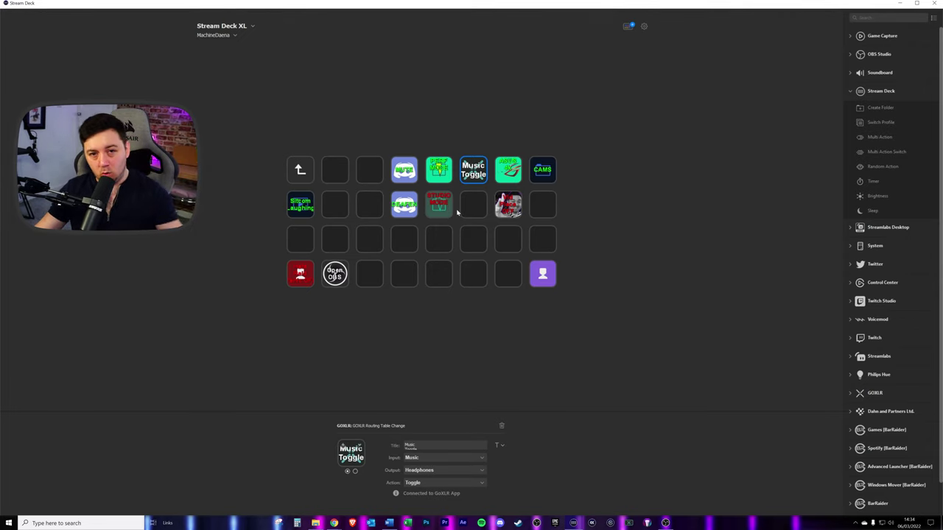
click(509, 170)
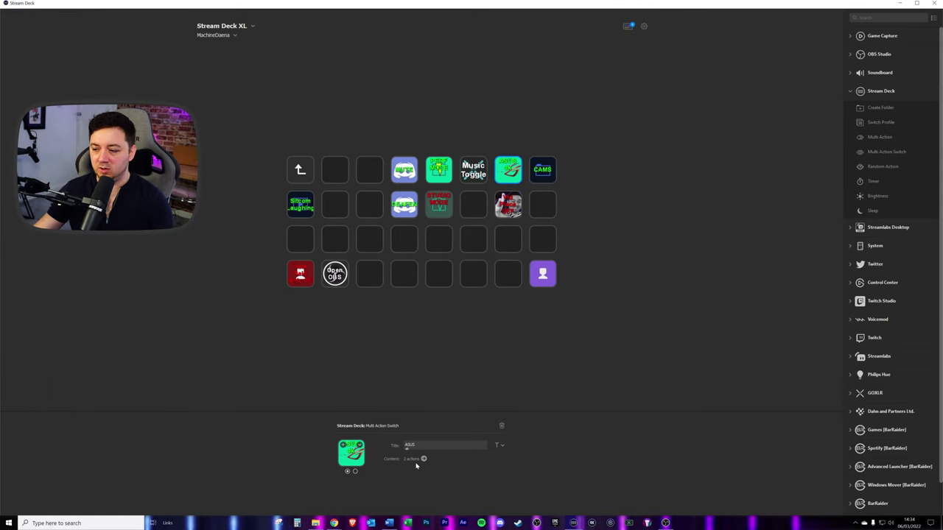
click(508, 207)
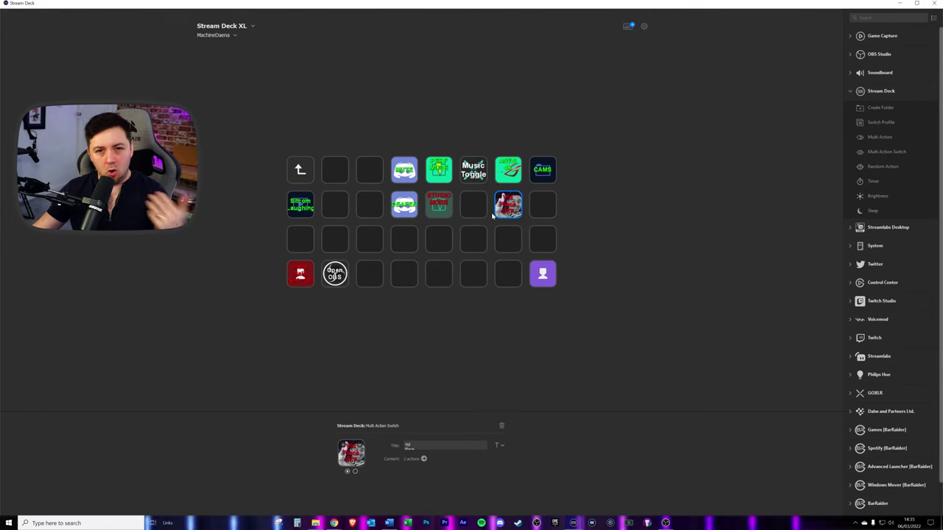
Open the CAMS folder and examine the actions behind its LEFT REACTION multi-action key.
click(546, 176)
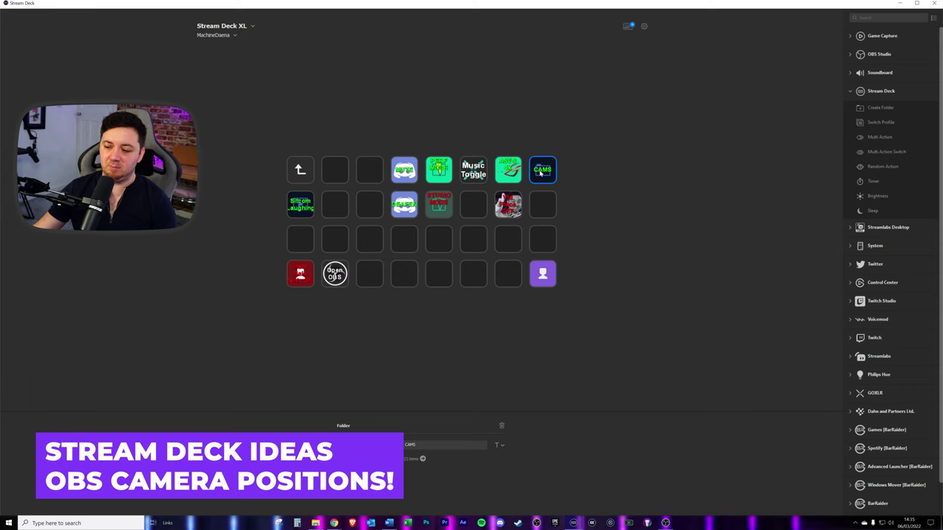
double_click(542, 172)
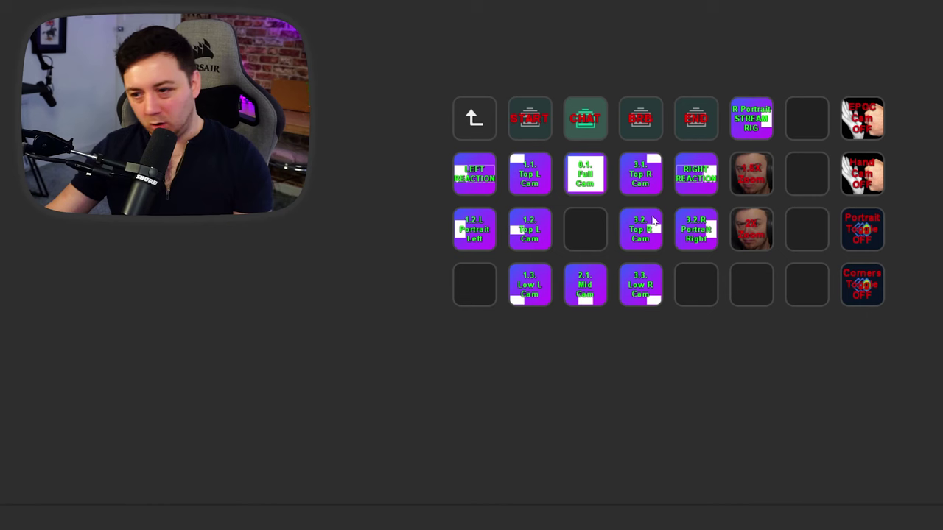
click(494, 156)
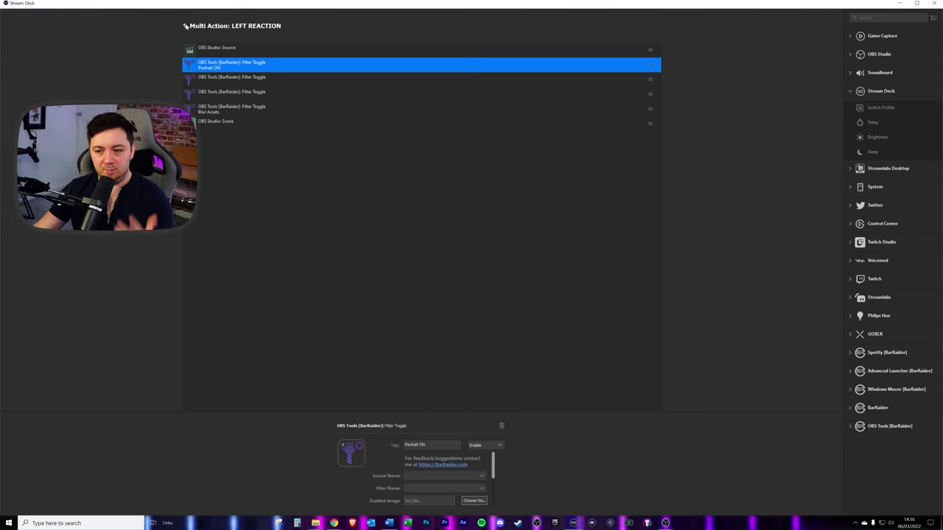
click(185, 26)
click(302, 208)
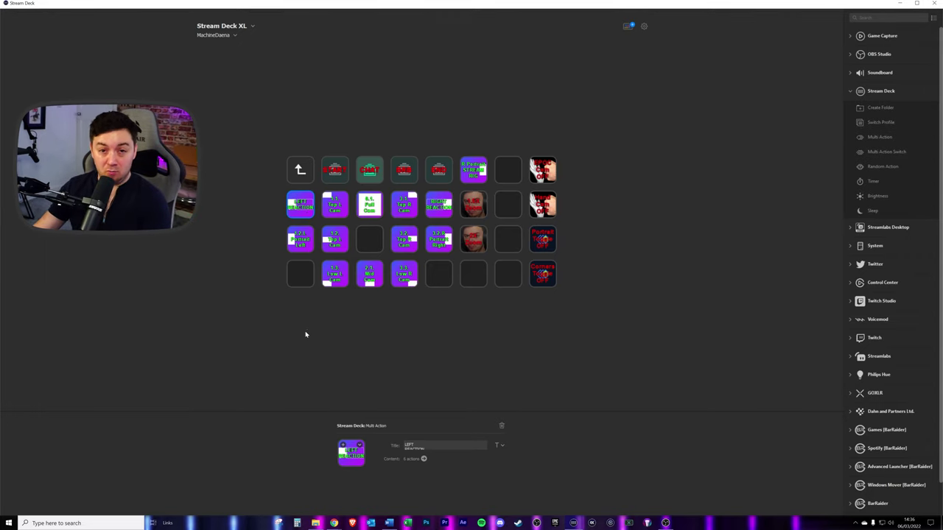
double_click(300, 210)
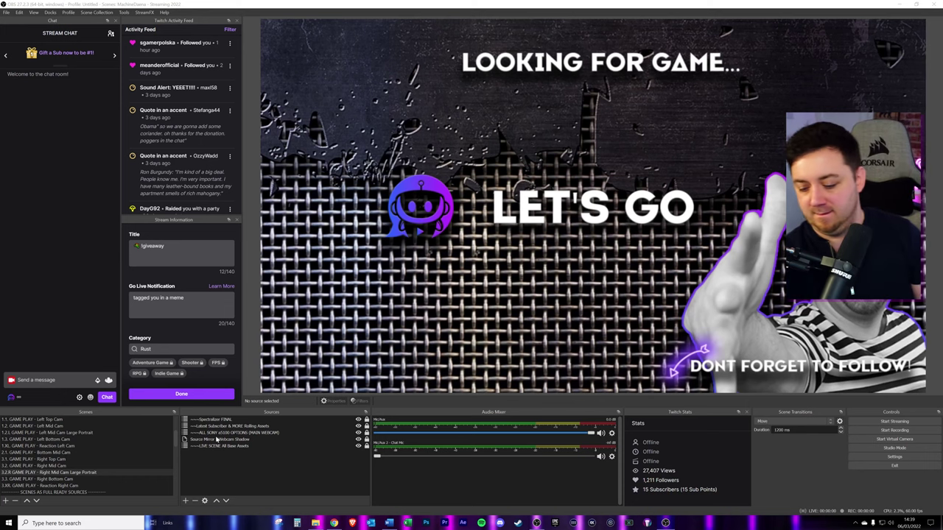
Switch OBS through the Left Top, Left Bottom, Right Bottom, Right Mid and Right Mid Large Portrait gameplay camera scenes.
key(F13)
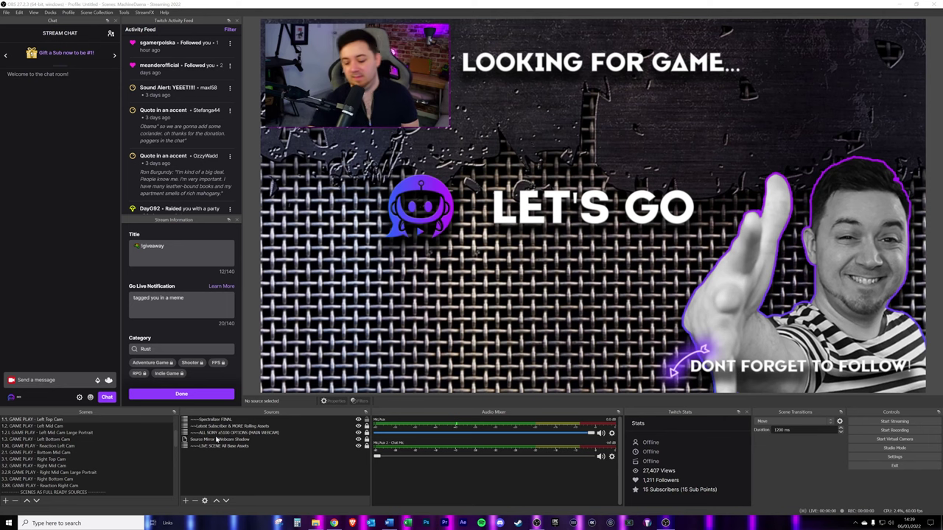
key(F14)
key(F15)
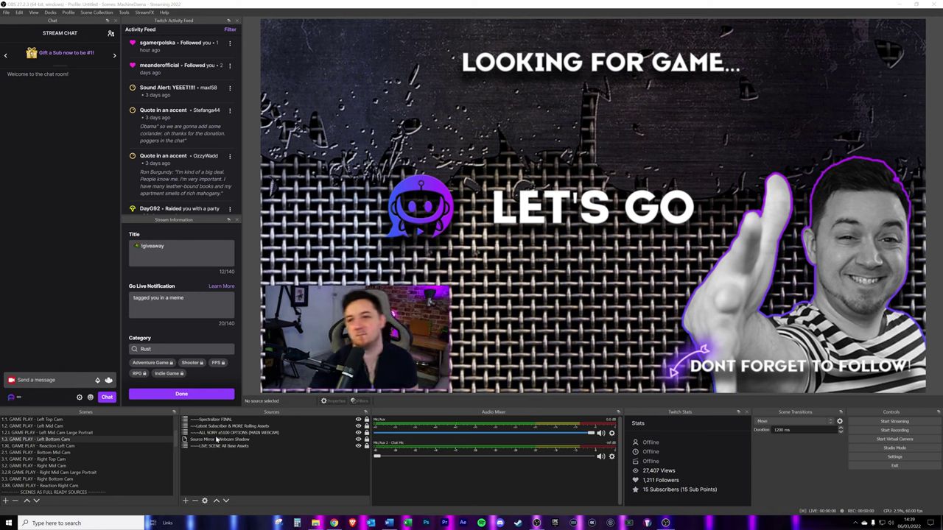
key(F16)
key(F17)
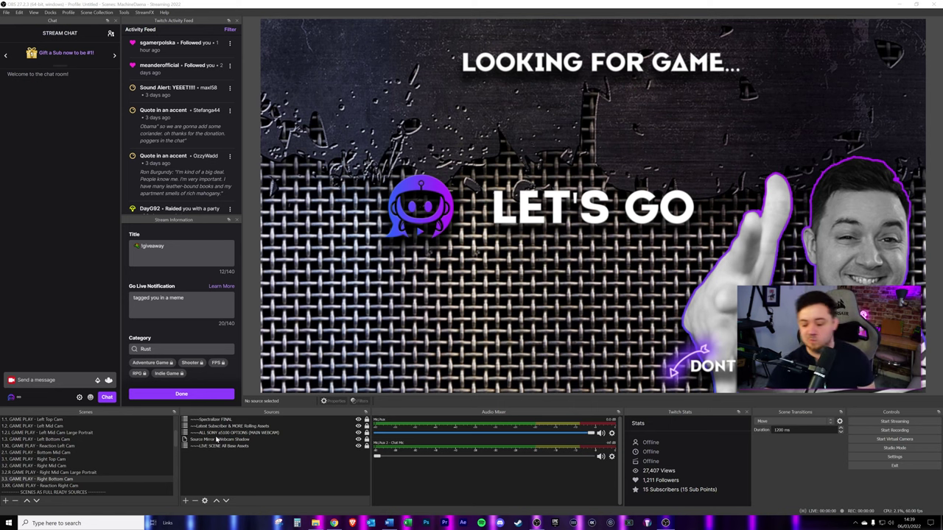
key(F18)
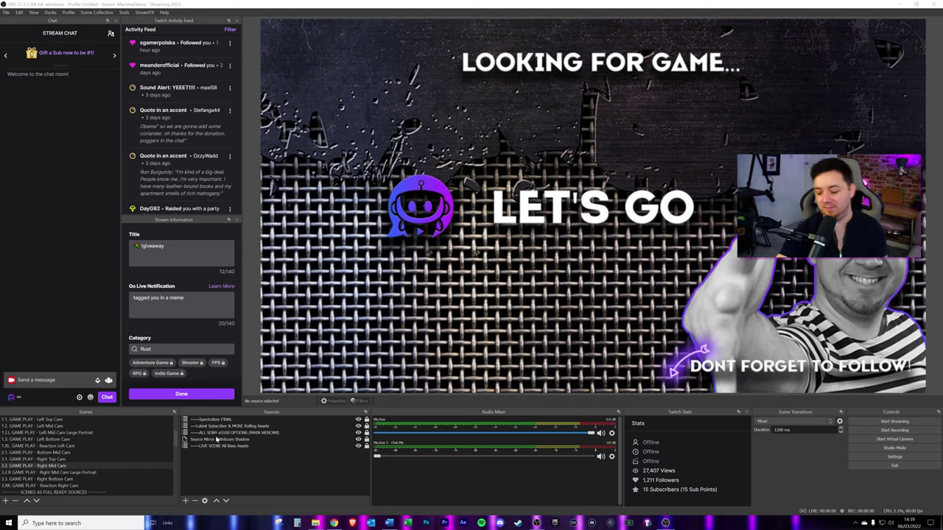
key(F19)
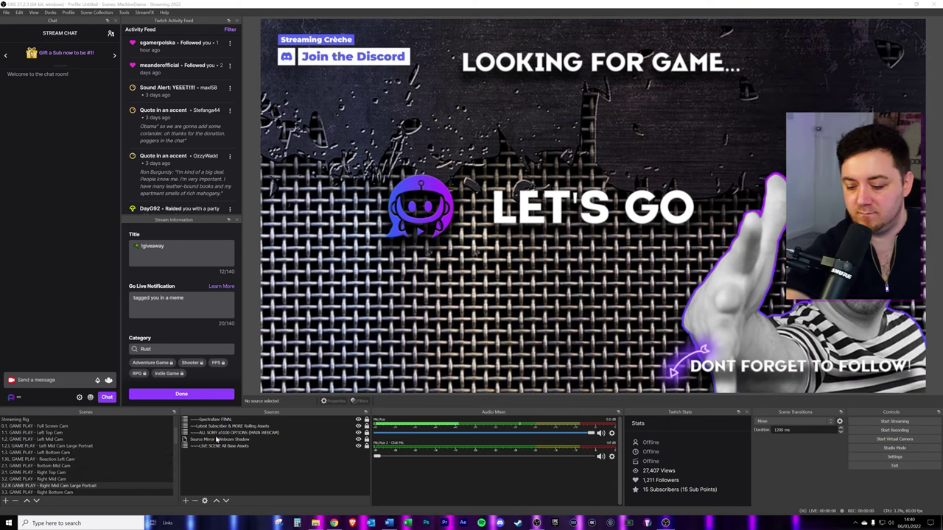
key(F13)
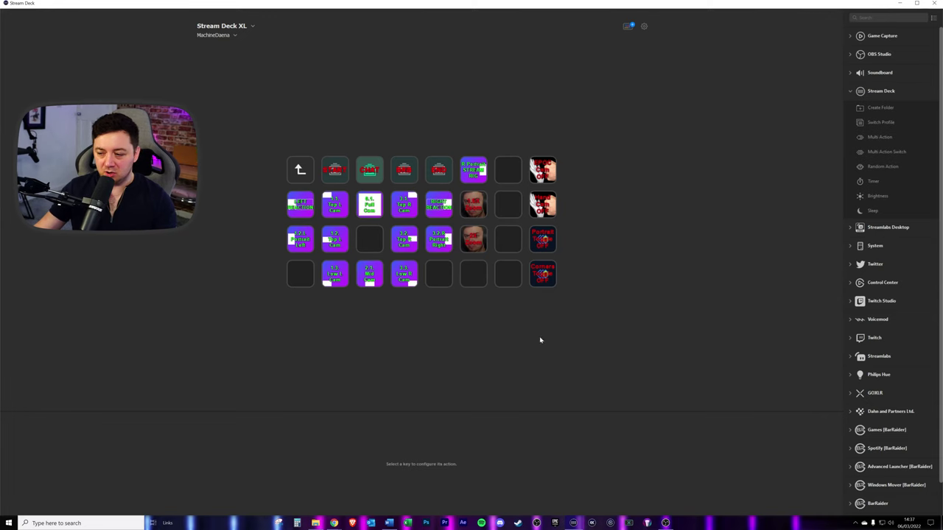
Inspect the Portrait Toggle, Corners Toggle and Hand Cam multi-action switch keys in the CAMS folder.
click(544, 240)
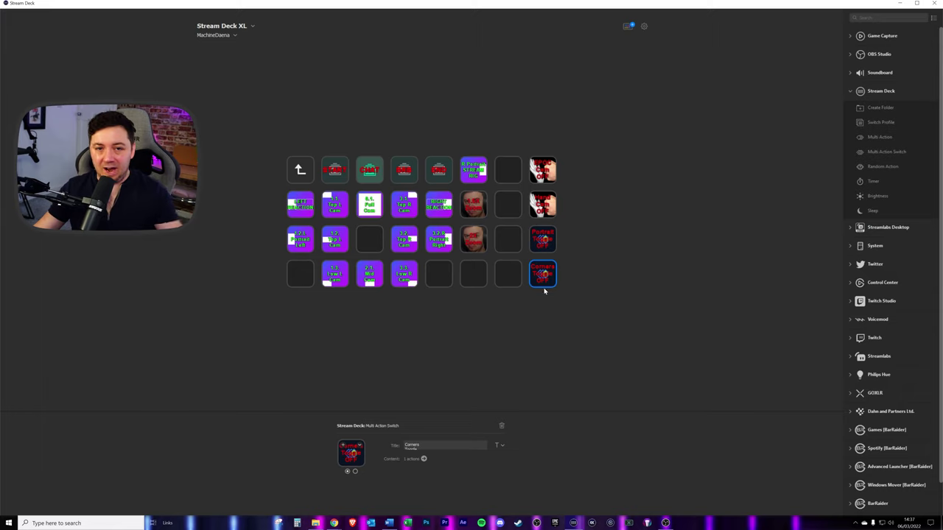
click(543, 205)
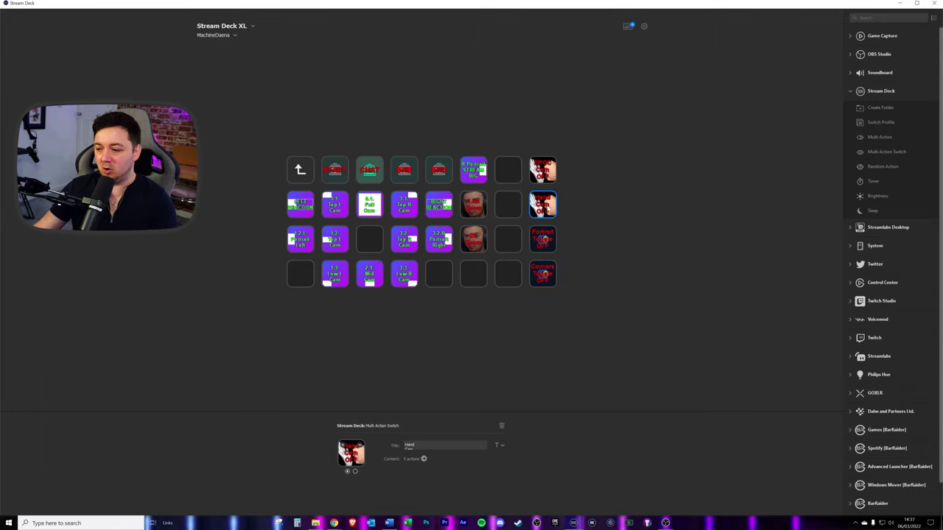